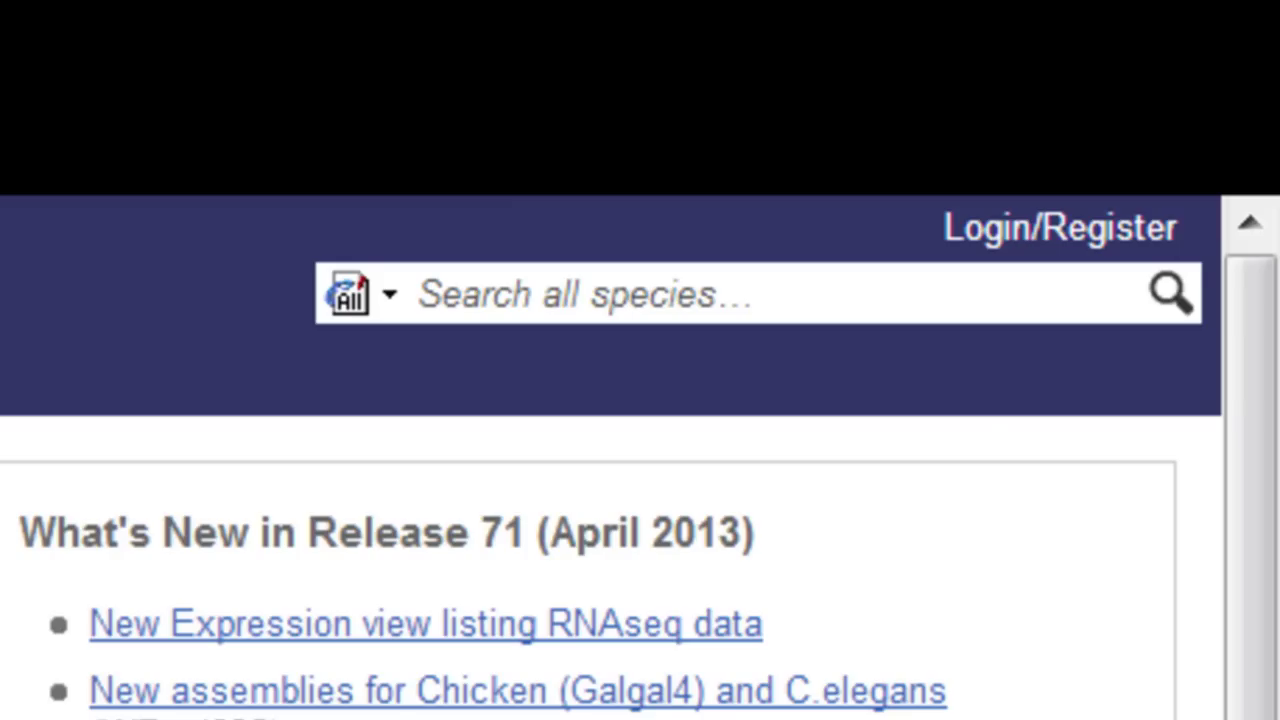
# Log in to Ensembl with the saved work email suggestion and the account password.
pyautogui.click(990, 232)
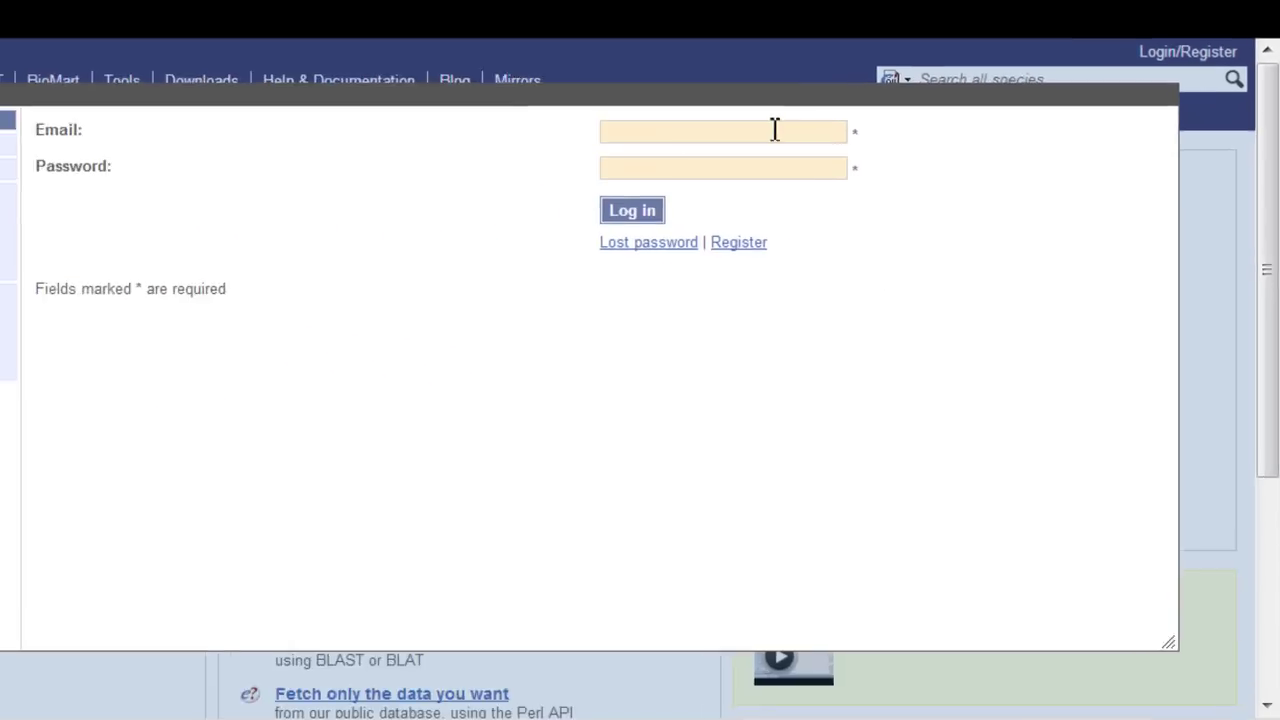
pyautogui.click(76, 414)
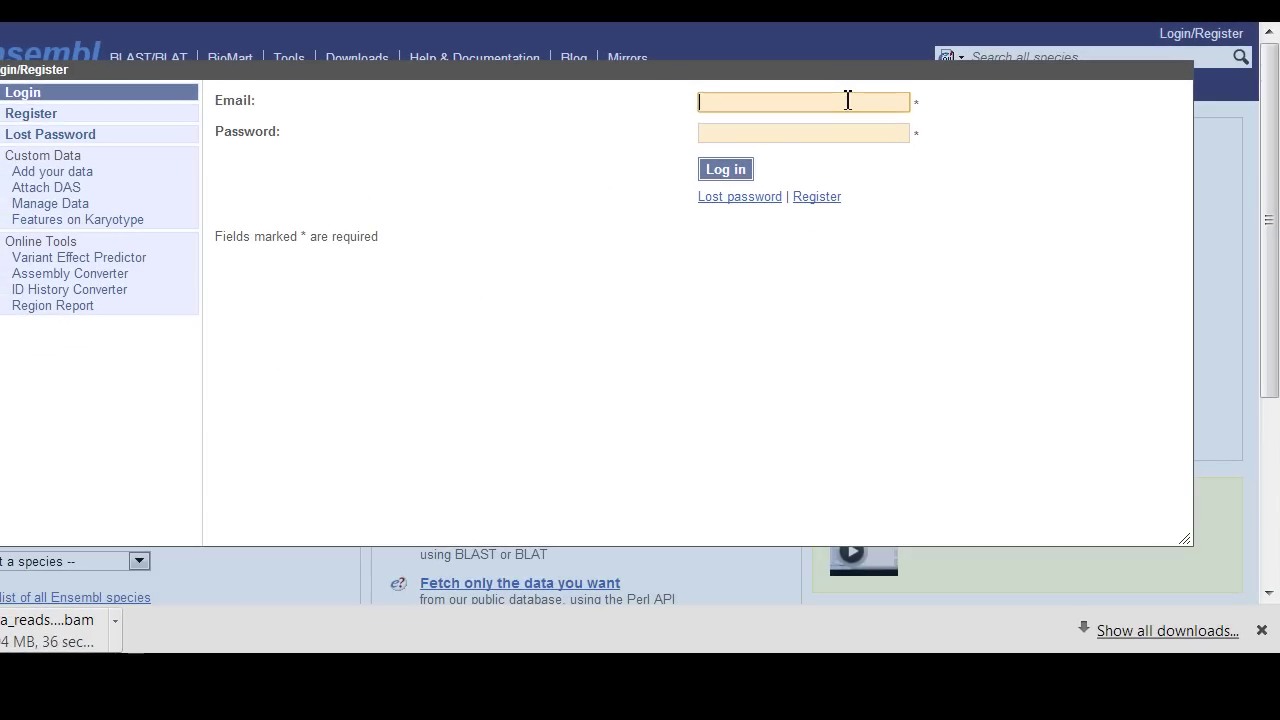
pyautogui.write('gs')
pyautogui.press('Down')
pyautogui.press('Down')
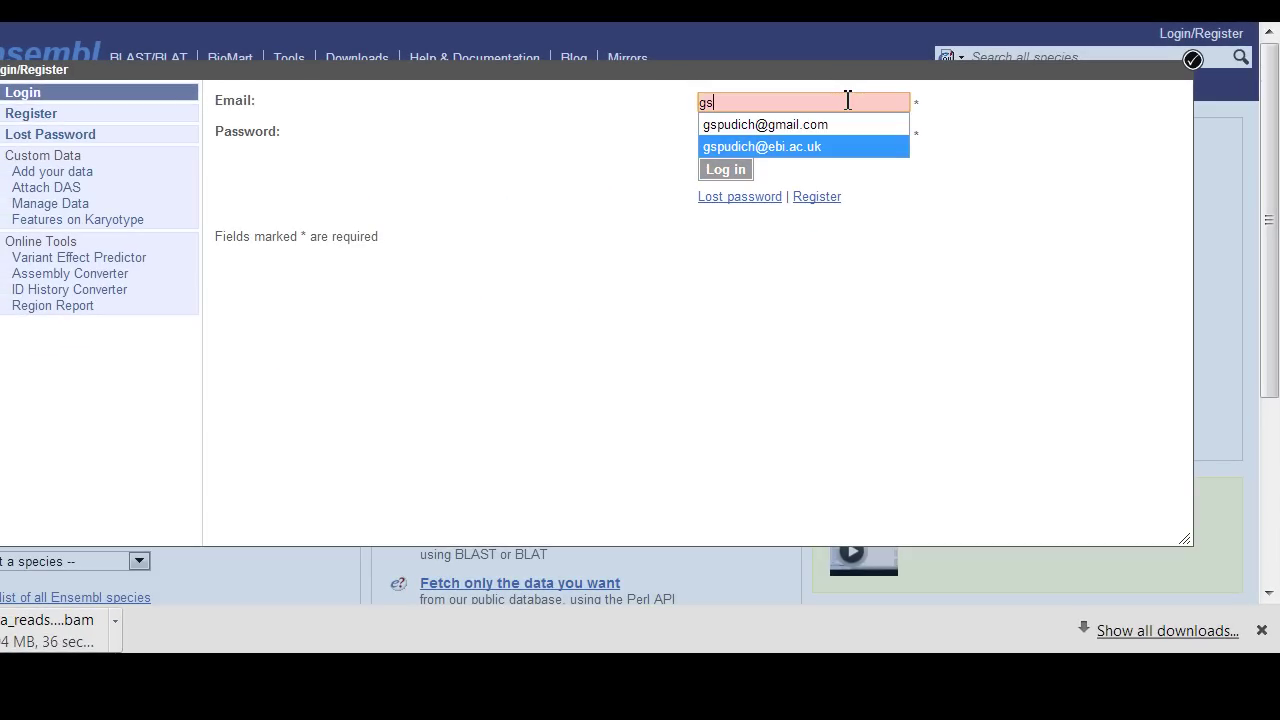
pyautogui.press('Return')
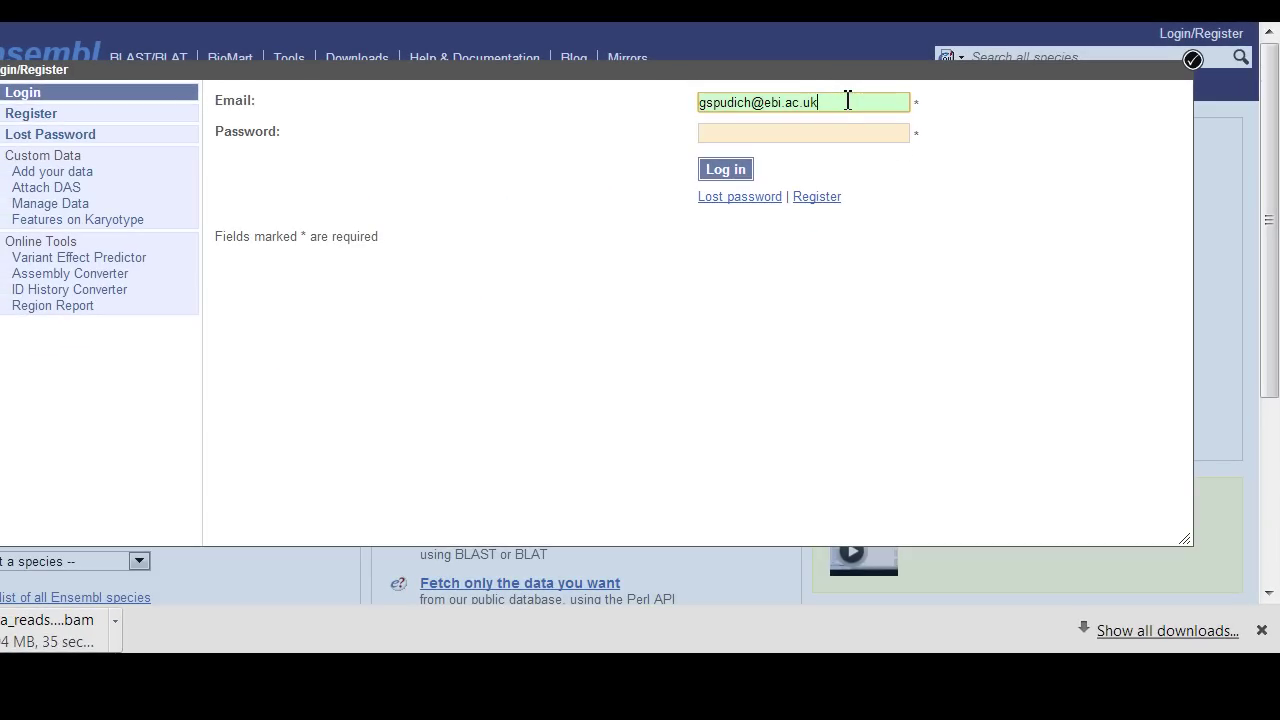
pyautogui.click(845, 137)
pyautogui.write('*******')
pyautogui.click(737, 169)
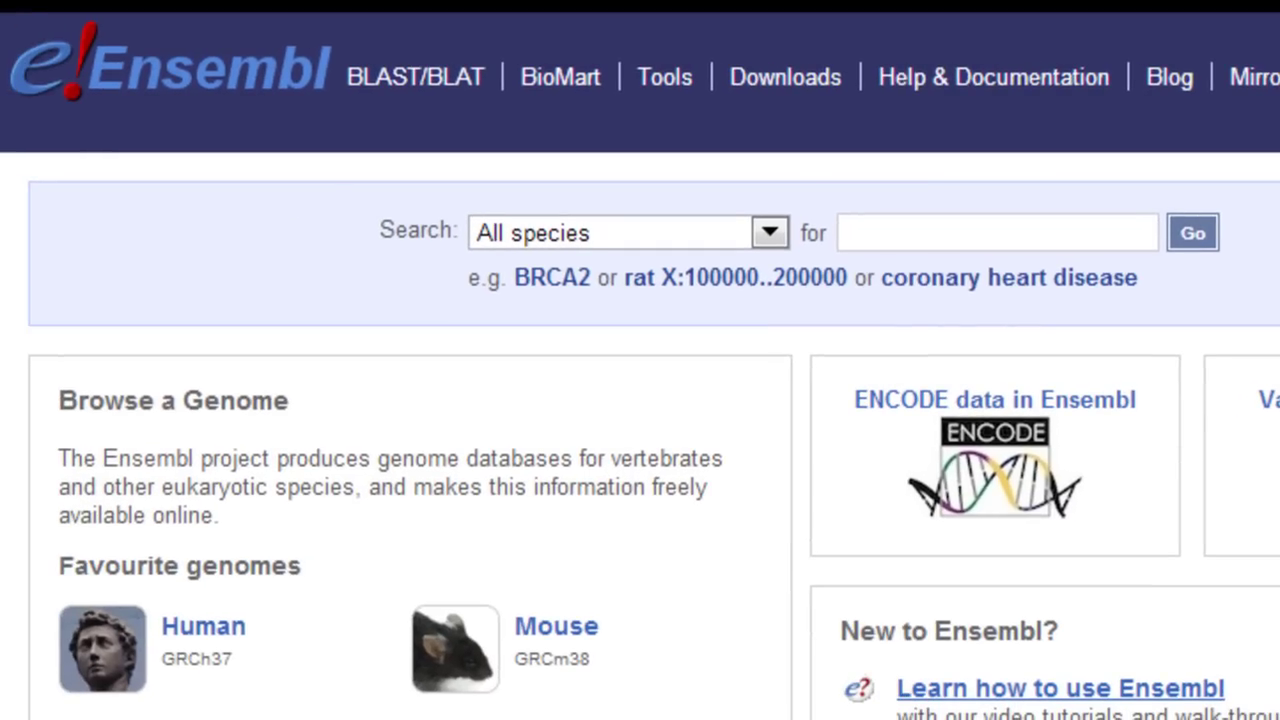
# Search the Human species for CDH22.
pyautogui.click(772, 232)
pyautogui.click(670, 352)
pyautogui.click(928, 233)
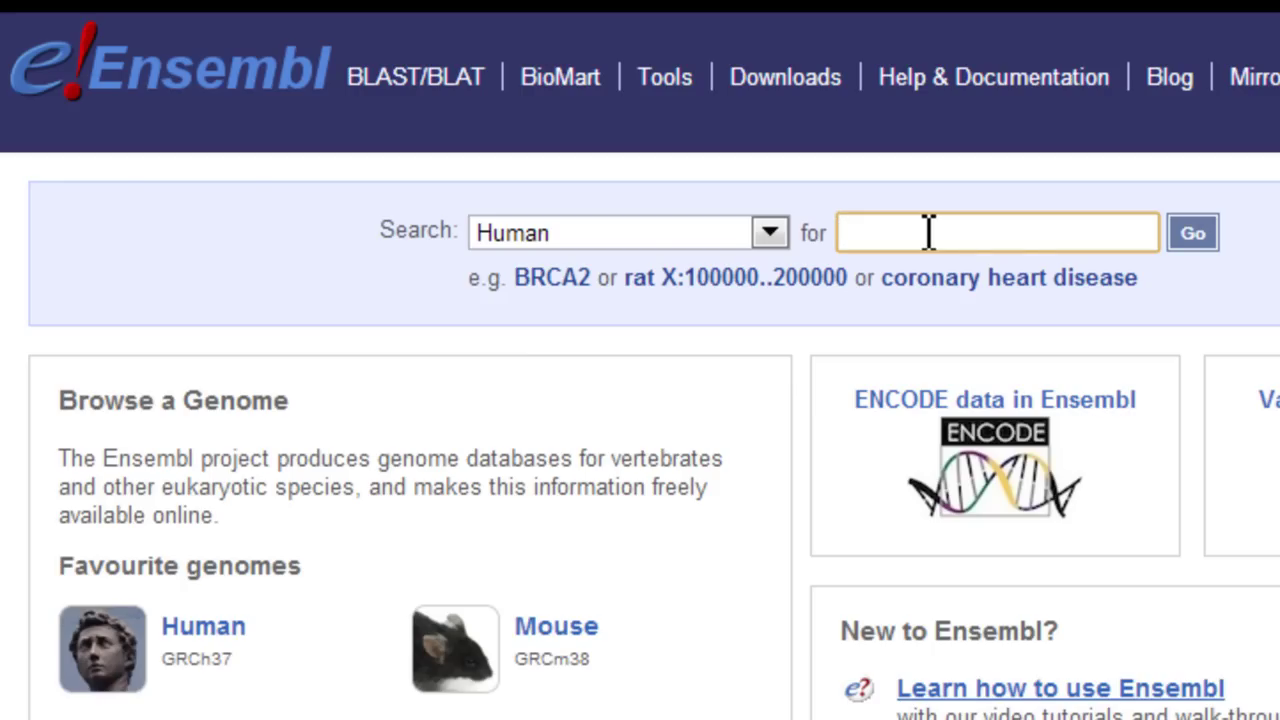
pyautogui.write('CDH22')
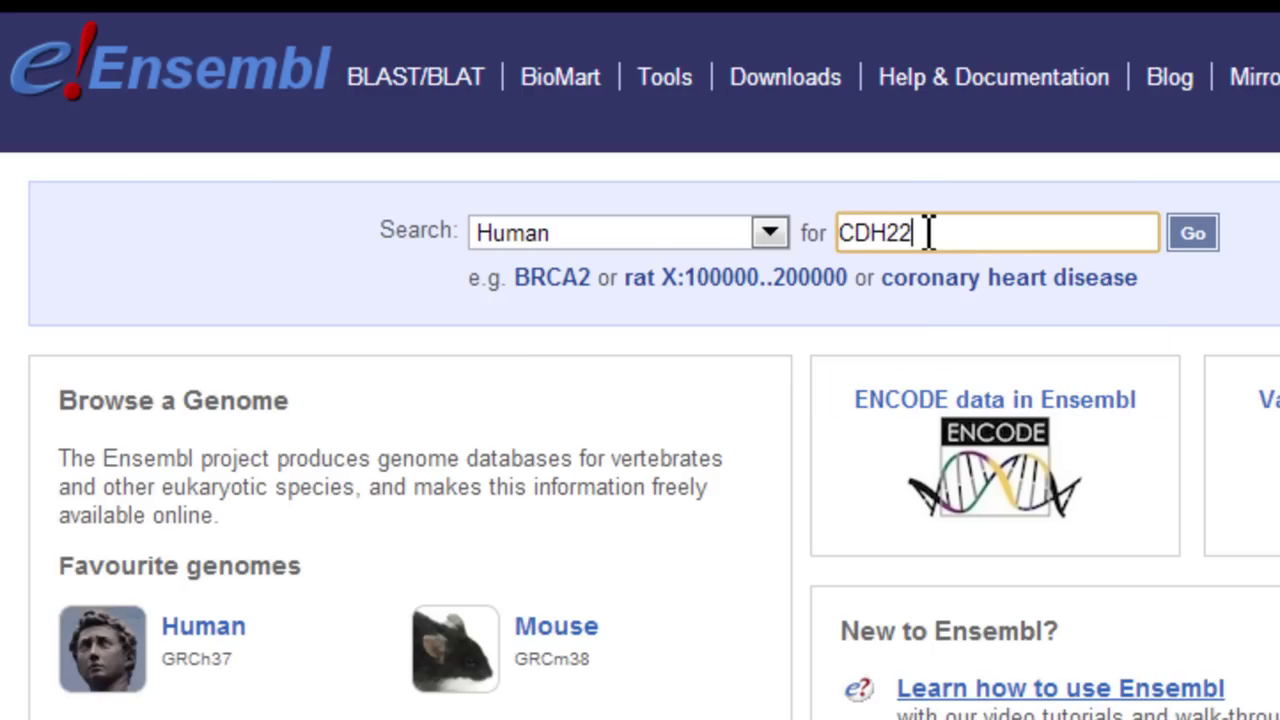
pyautogui.click(1196, 240)
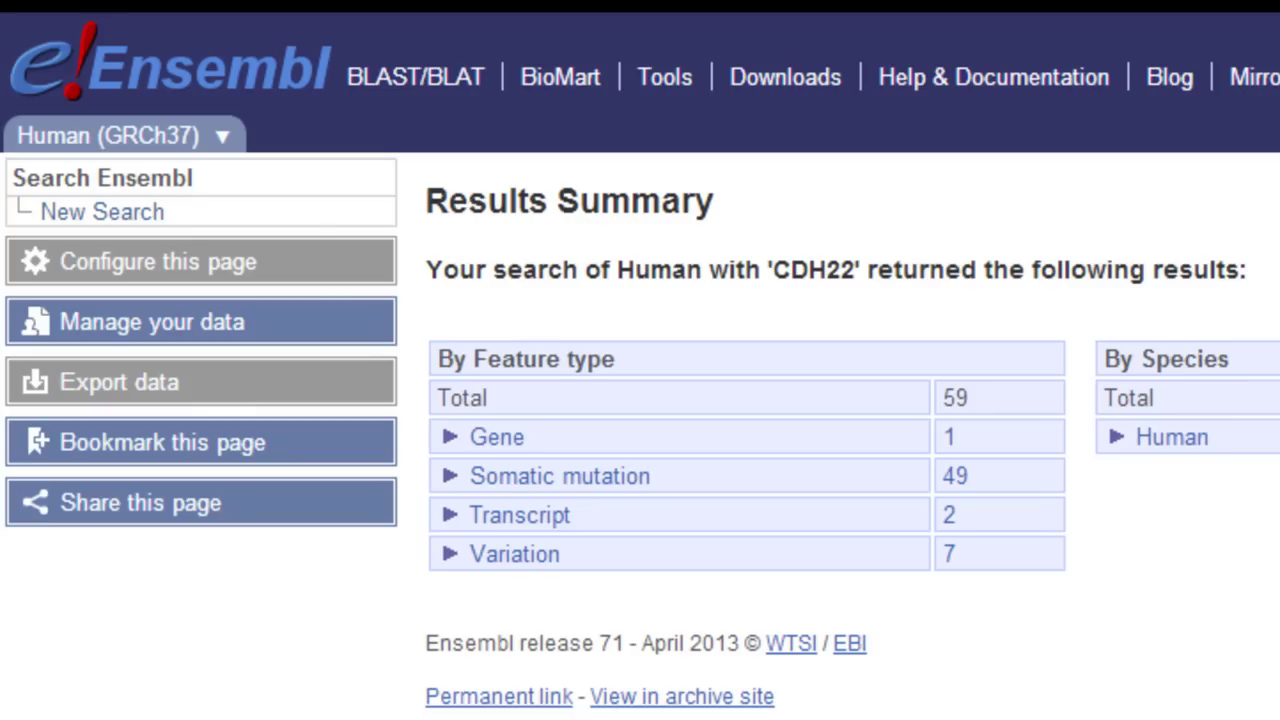
# Open the human CDH22 gene result and its Chromosome 20: 44,802,372-44,937,137 location.
pyautogui.click(515, 442)
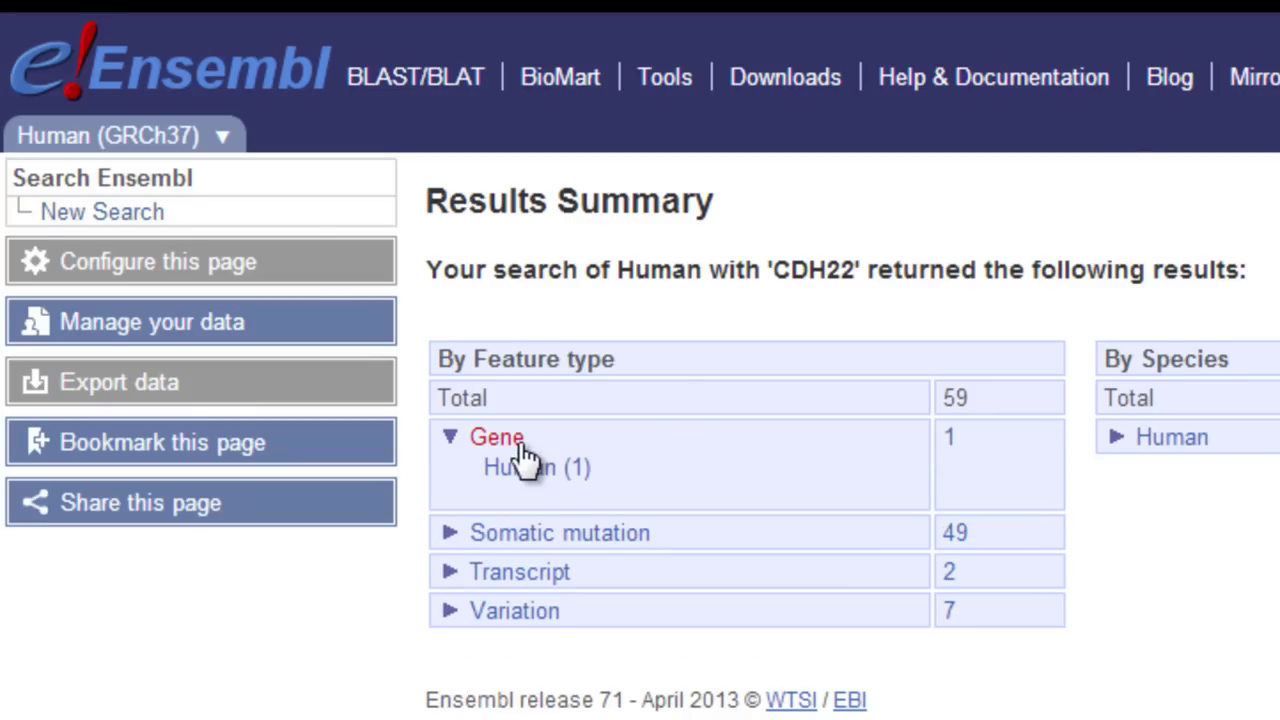
pyautogui.click(549, 474)
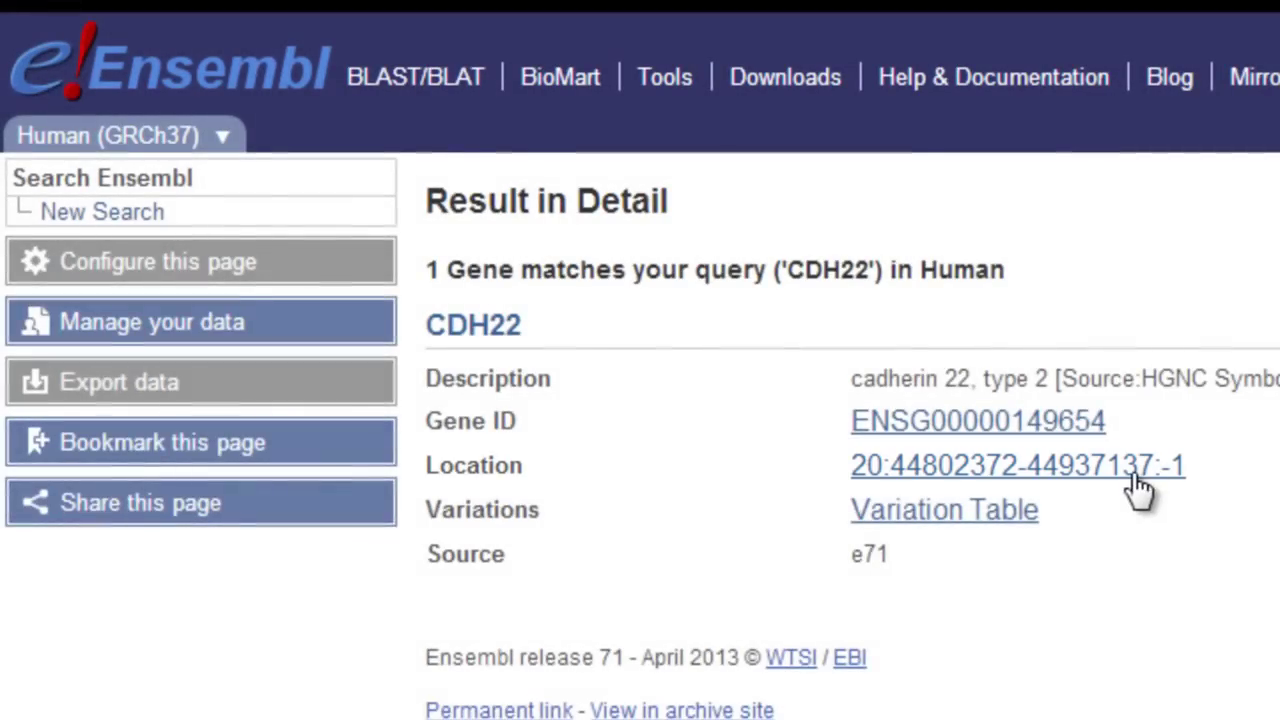
pyautogui.click(1140, 488)
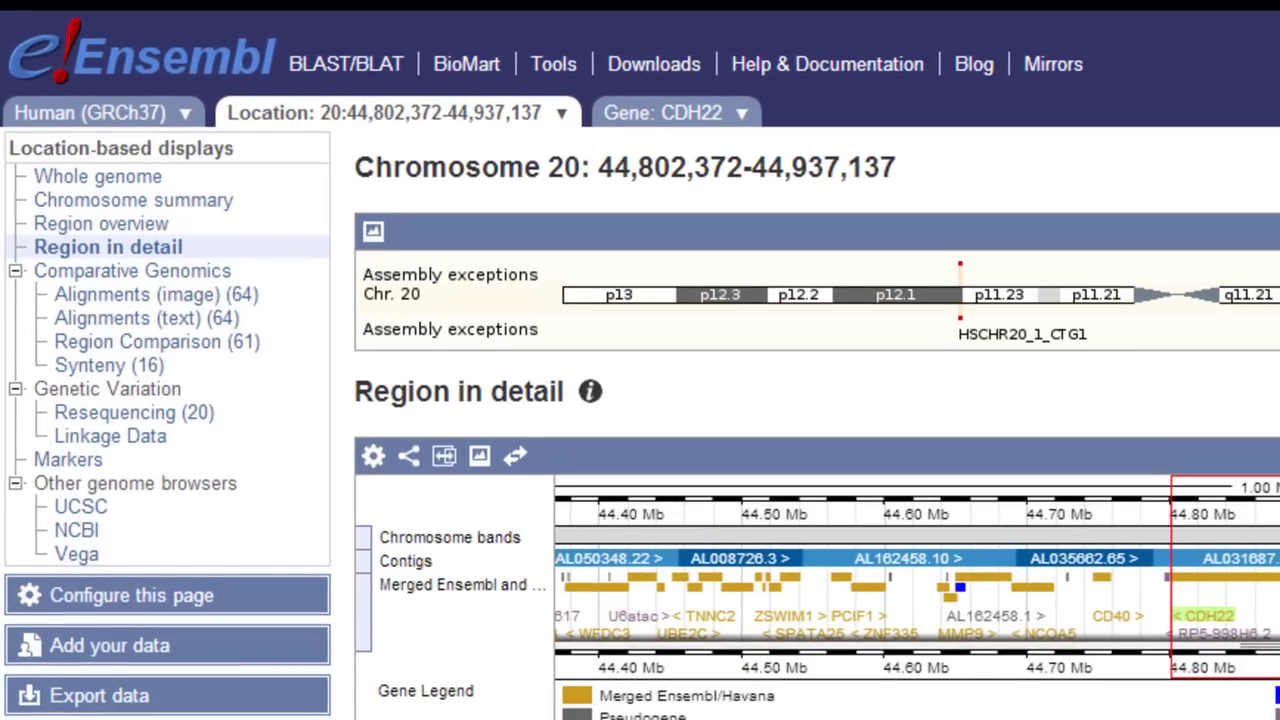
# Start a custom data track named 'Illumina Reads' and bring up the data format choices.
pyautogui.click(197, 648)
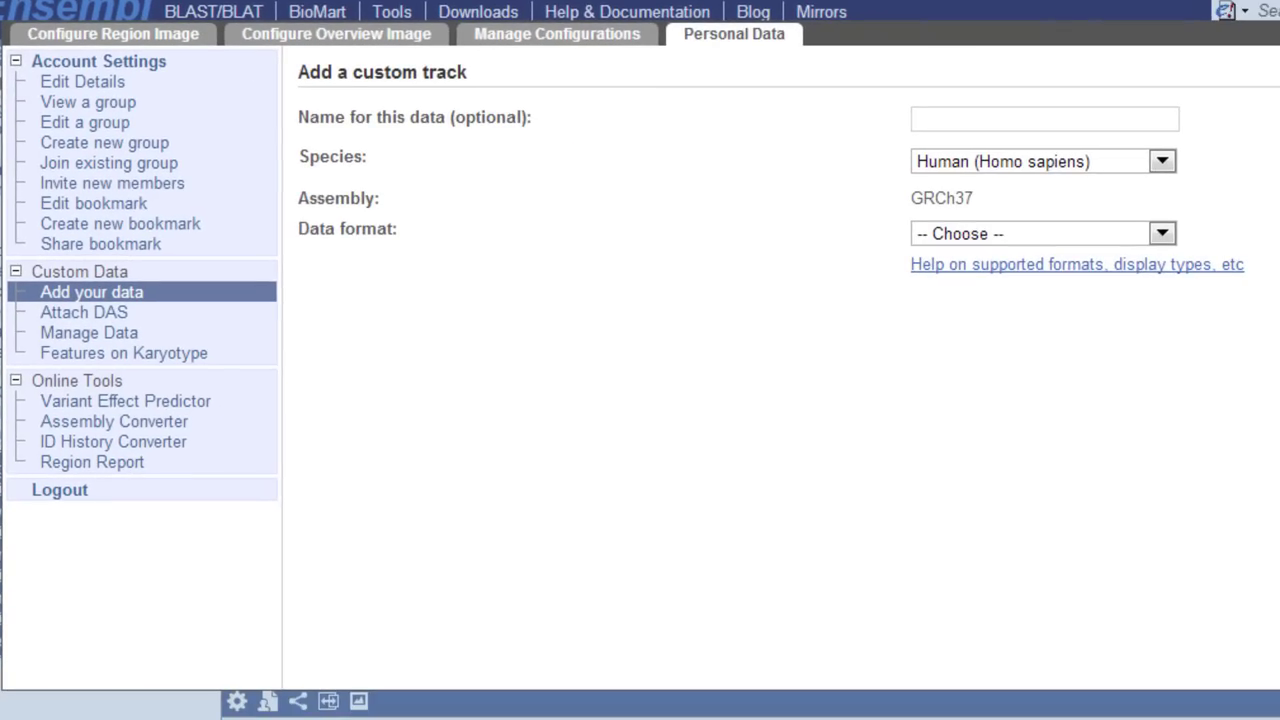
pyautogui.click(1010, 120)
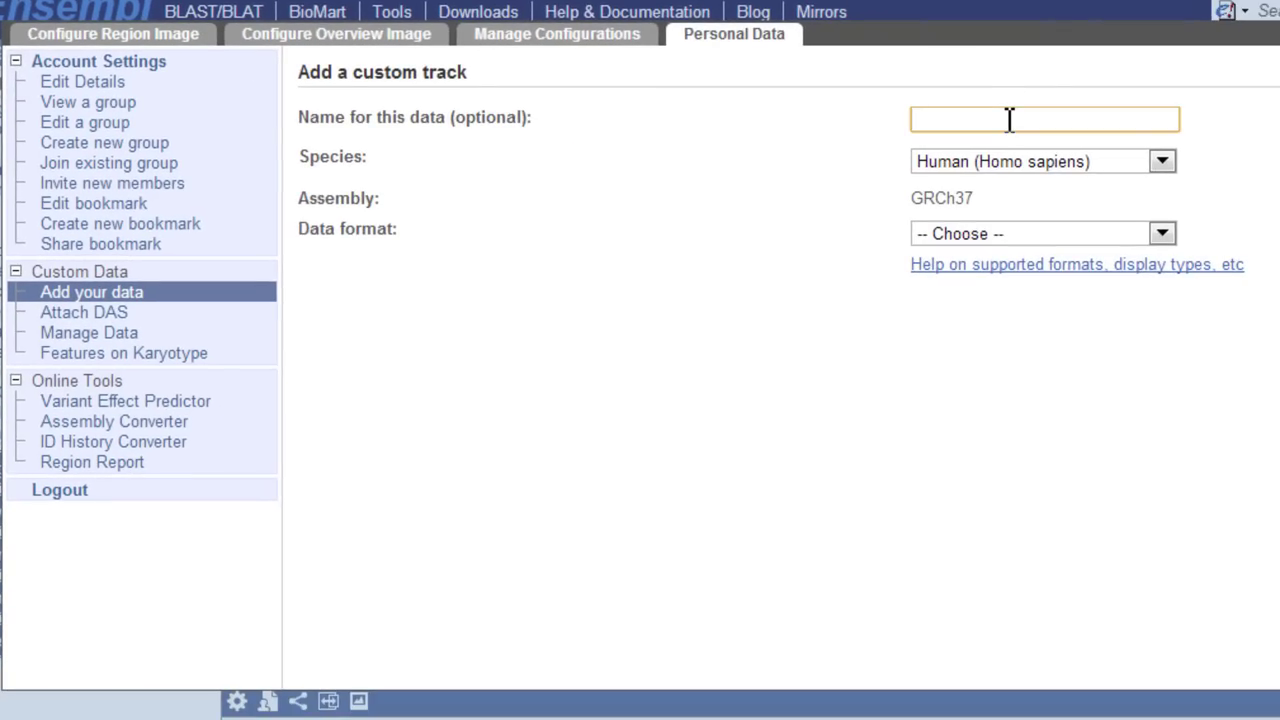
pyautogui.write('Illumina R')
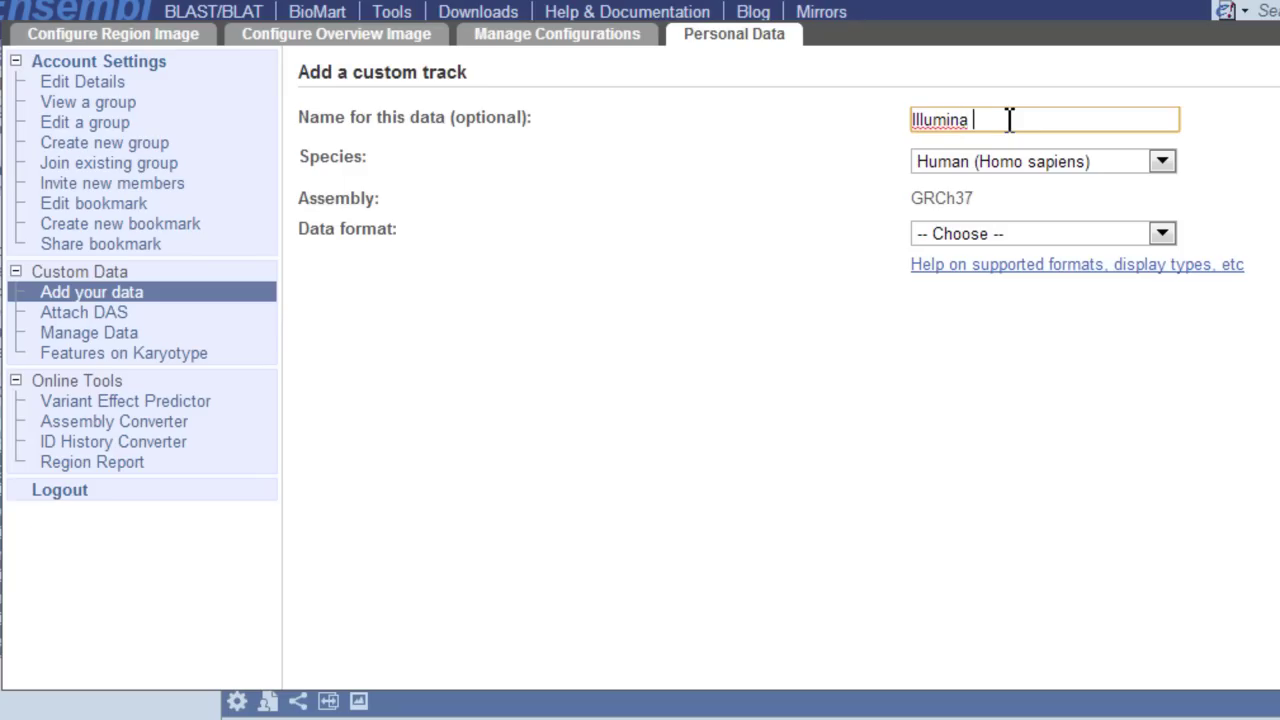
pyautogui.write('eads')
pyautogui.click(1162, 236)
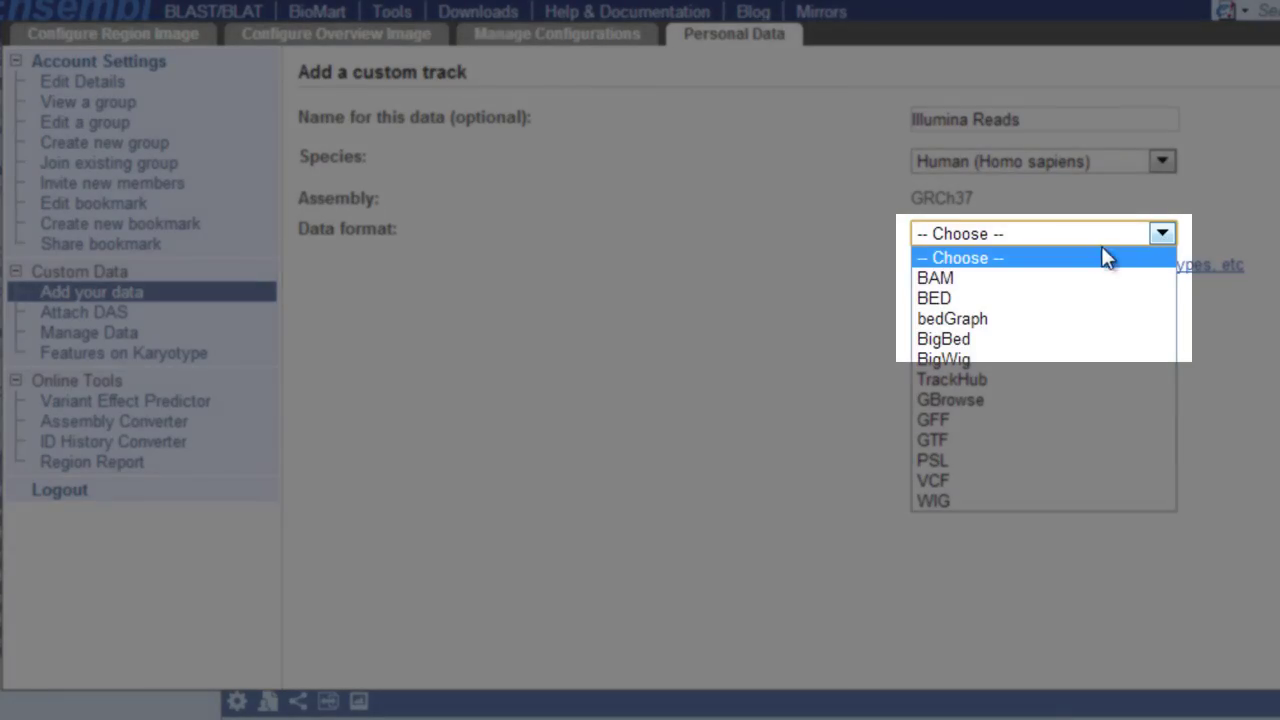
# Attach the remote Illumina_reads_test.bam URL as a BAM track and return to the region view.
pyautogui.click(1086, 277)
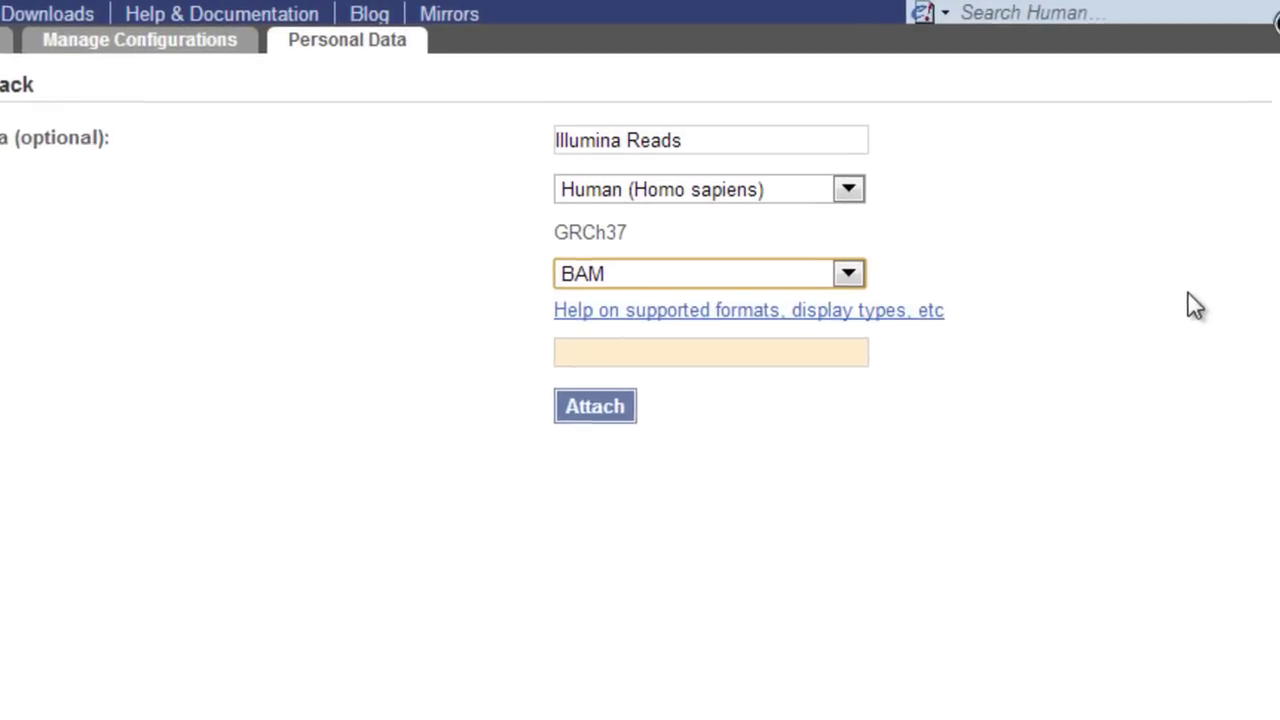
pyautogui.click(640, 360)
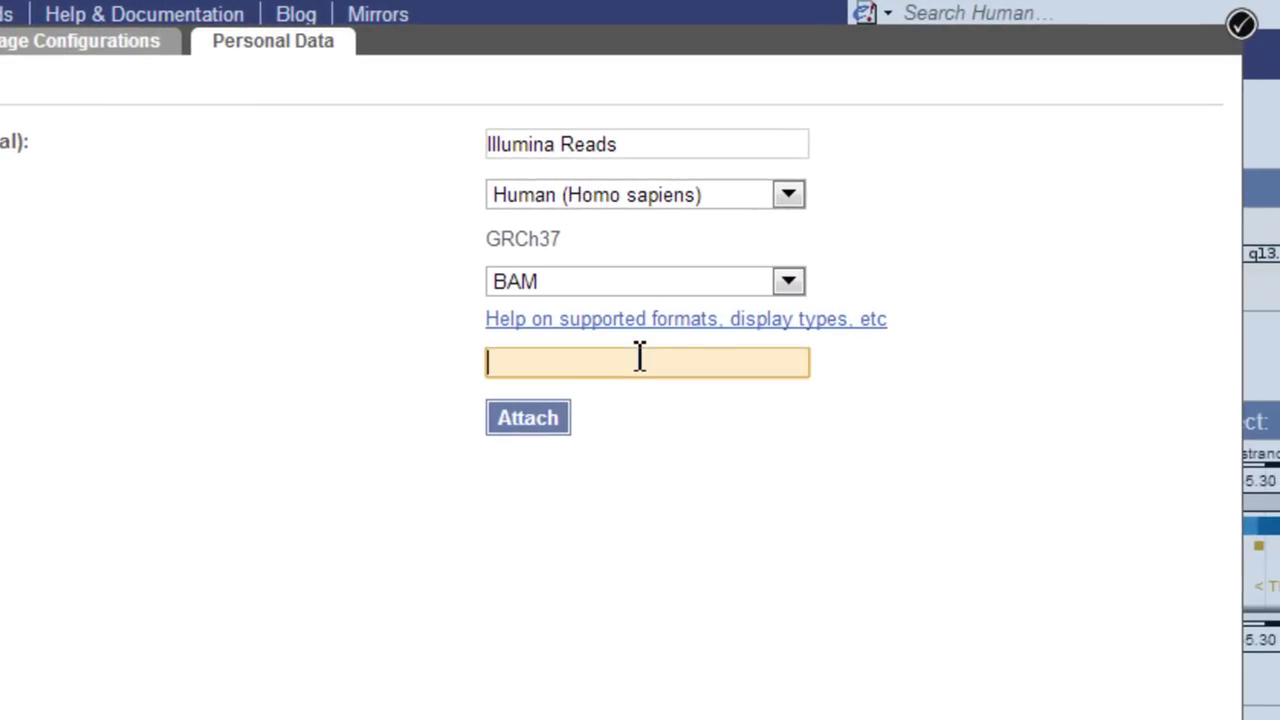
pyautogui.rightClick(634, 362)
pyautogui.click(712, 562)
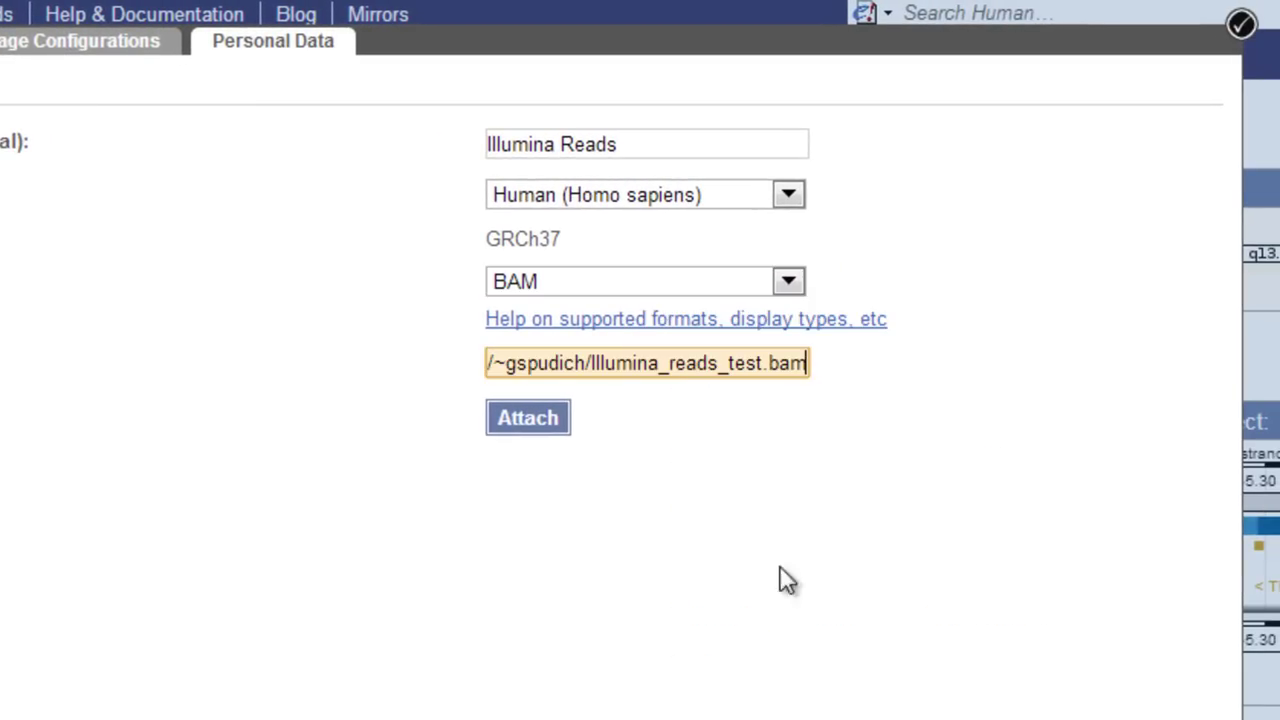
pyautogui.hotkey('ctrl', 'Left')
pyautogui.hotkey('ctrl', 'Left')
pyautogui.hotkey('ctrl', 'Left')
pyautogui.hotkey('ctrl', 'Left')
pyautogui.hotkey('ctrl', 'Left')
pyautogui.hotkey('ctrl', 'Left')
pyautogui.hotkey('ctrl', 'Left')
pyautogui.hotkey('ctrl', 'Left')
pyautogui.hotkey('ctrl', 'Left')
pyautogui.hotkey('ctrl', 'Left')
pyautogui.hotkey('ctrl', 'Left')
pyautogui.hotkey('ctrl', 'Left')
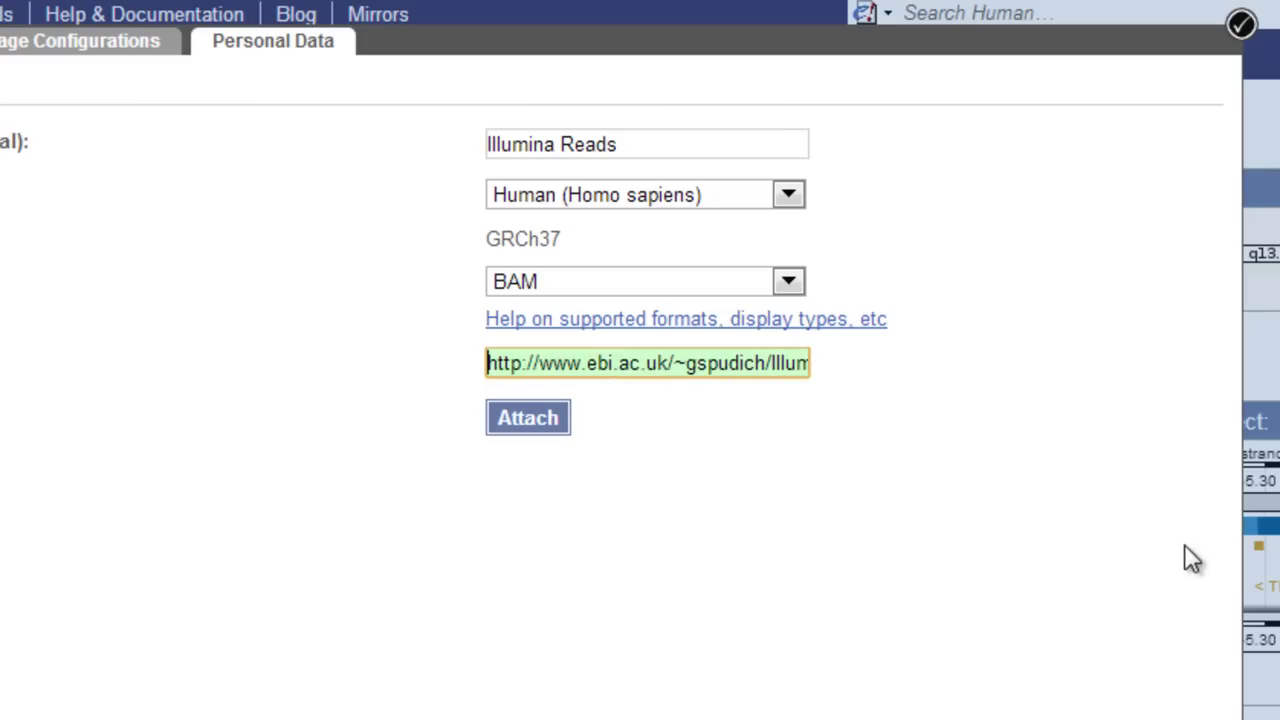
pyautogui.click(532, 425)
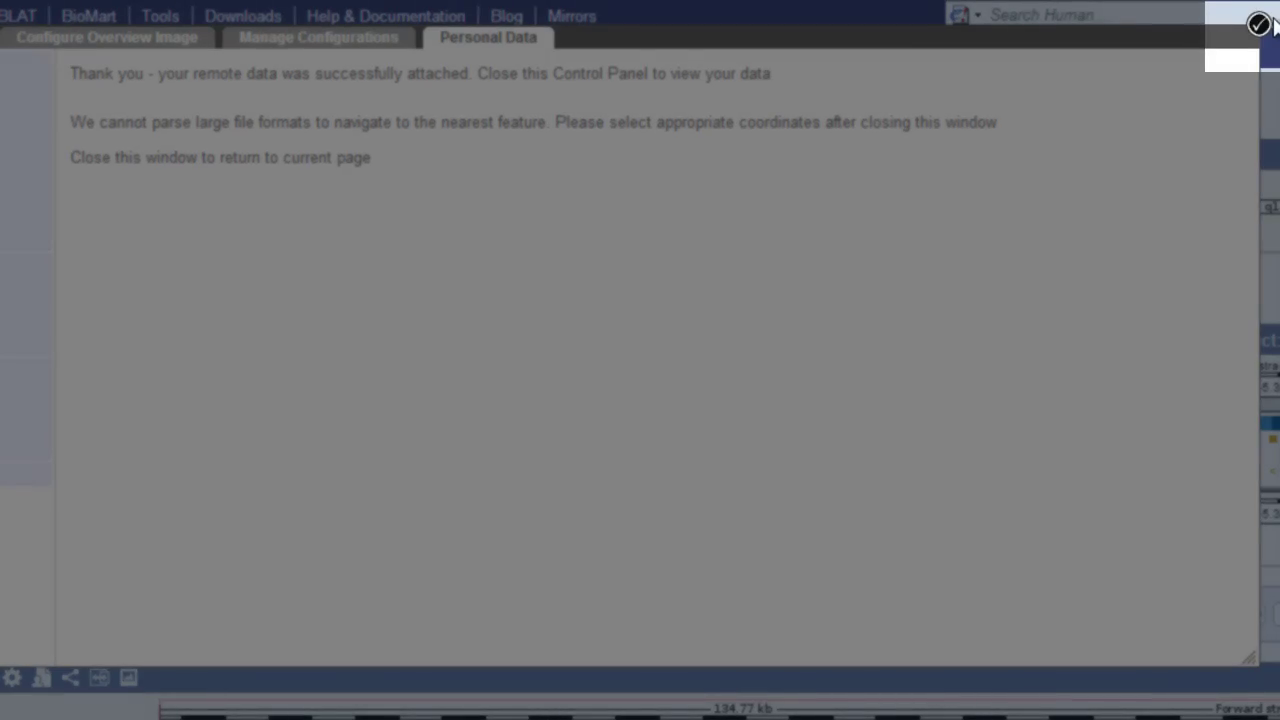
pyautogui.click(1272, 24)
# Zoom the reads track into a 3920 bp region, then a 278 bp region.
pyautogui.scroll(-3, 640, 400)
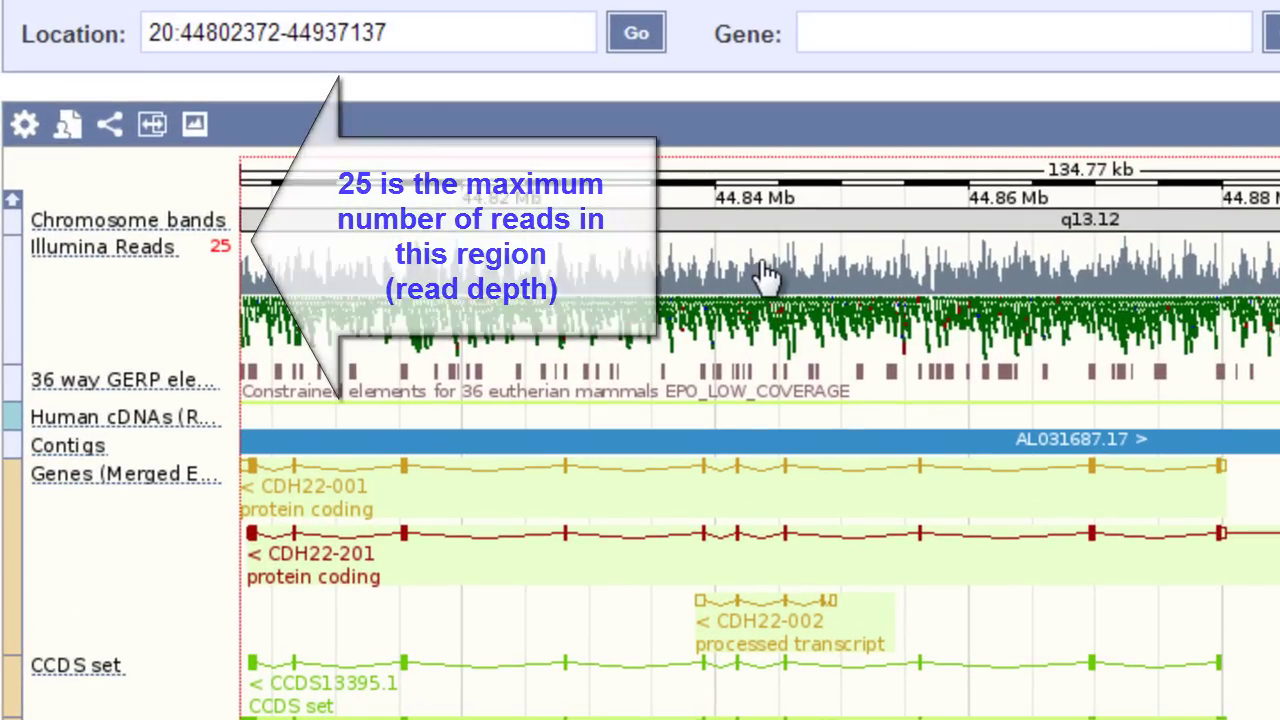
pyautogui.click(811, 366)
pyautogui.click(849, 402)
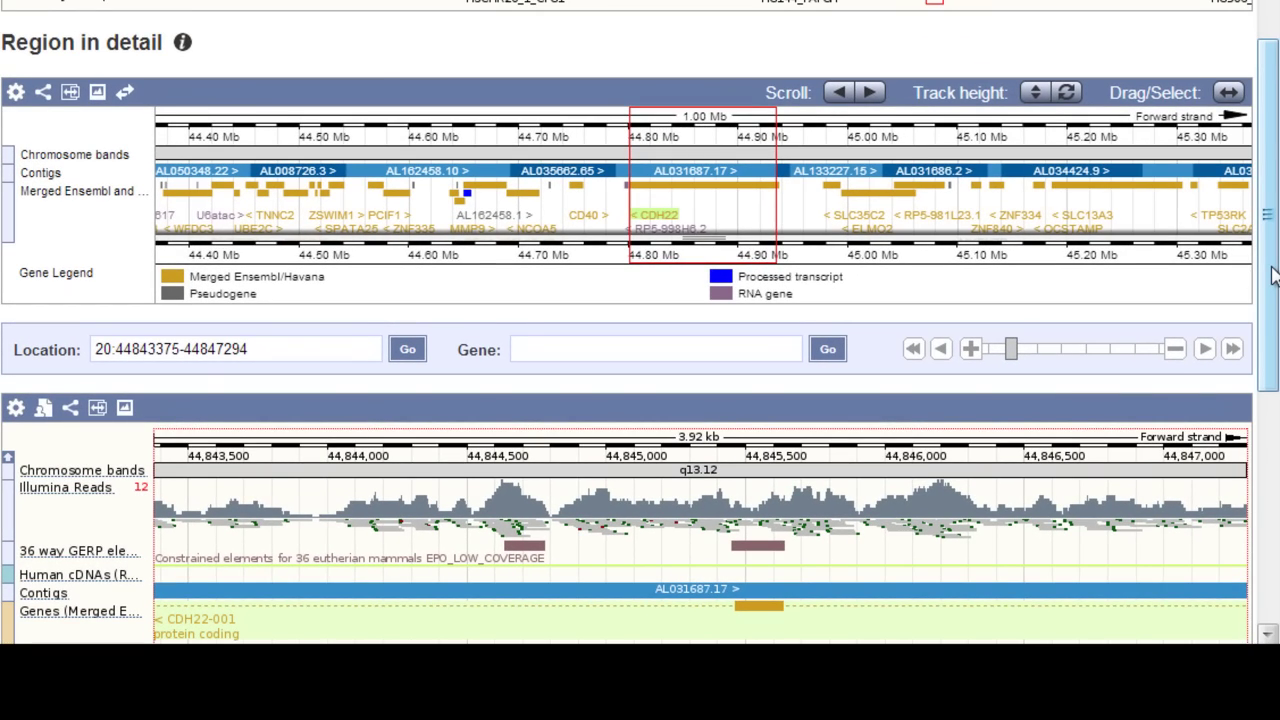
pyautogui.scroll(-2, 1270, 276)
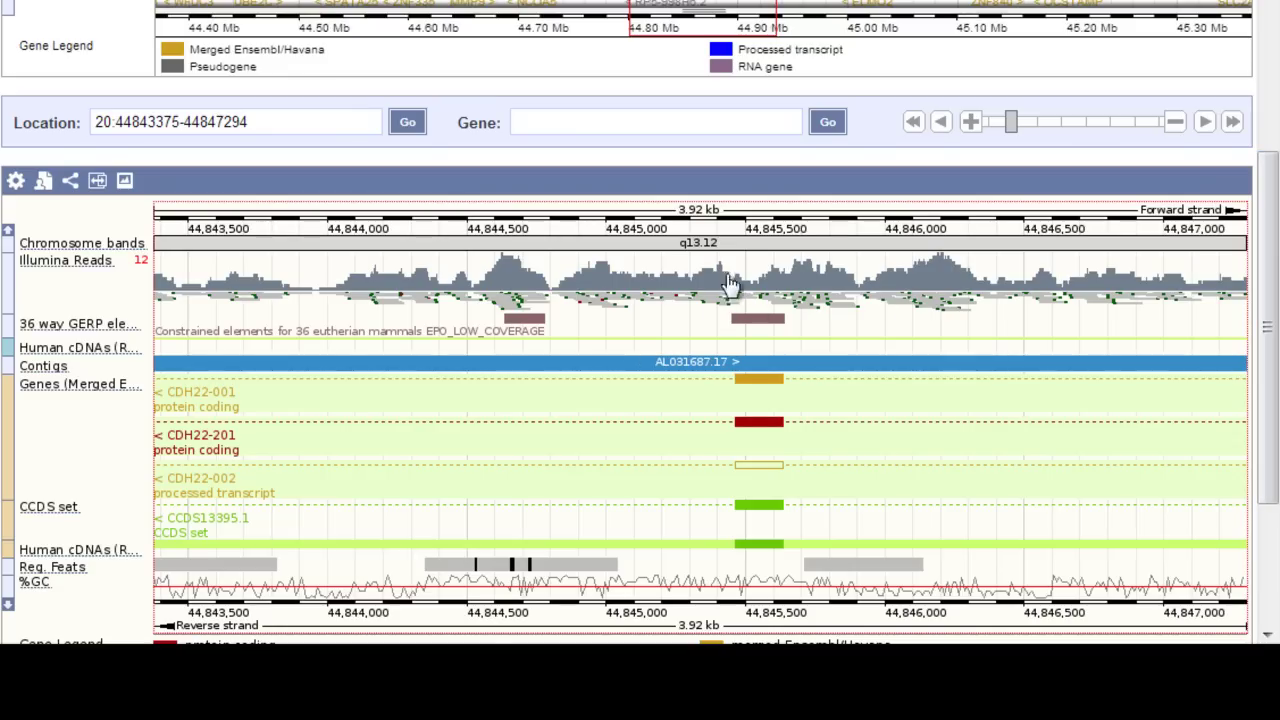
pyautogui.moveTo(716, 258); pyautogui.dragTo(797, 348)
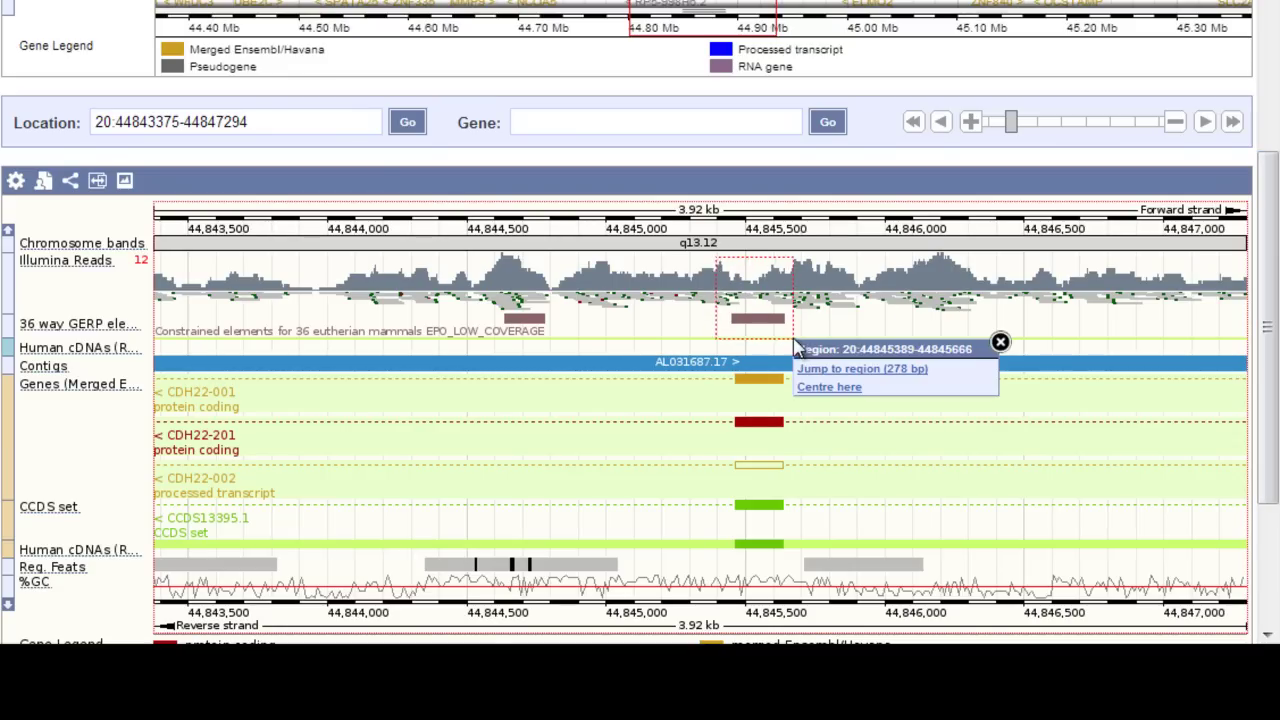
pyautogui.click(810, 367)
pyautogui.scroll(-3, 1277, 231)
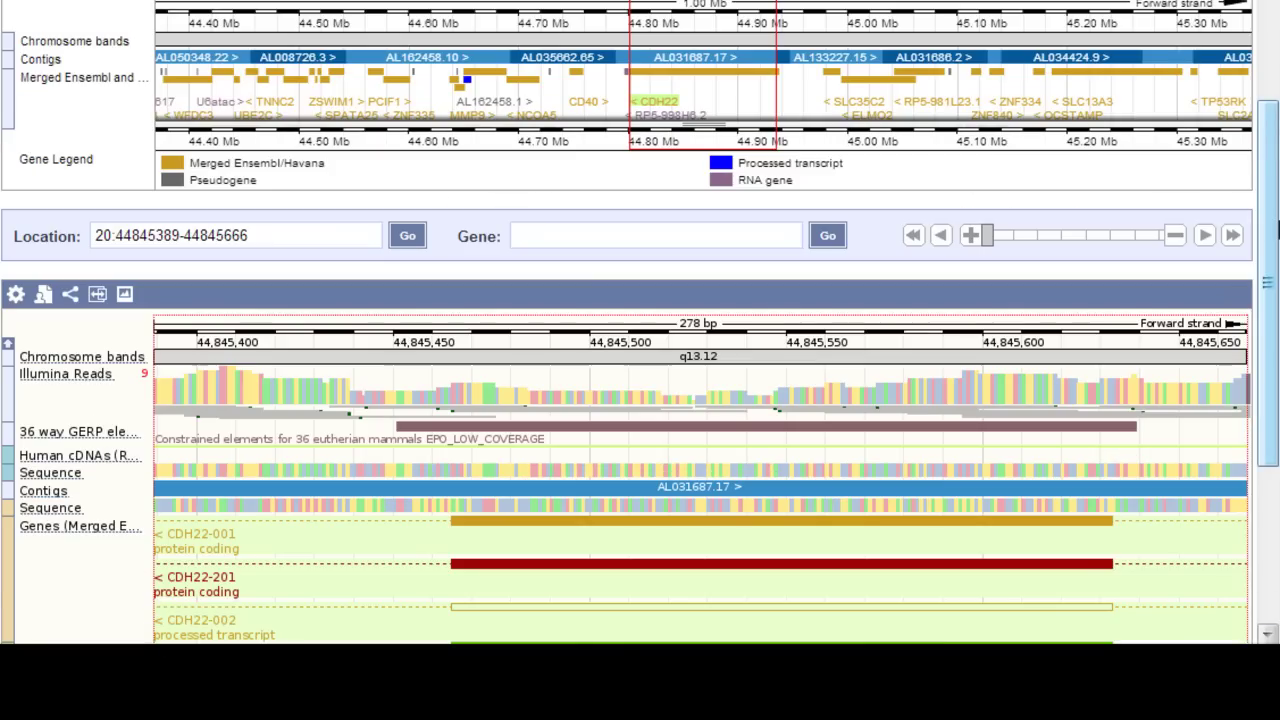
pyautogui.scroll(-2, 1277, 231)
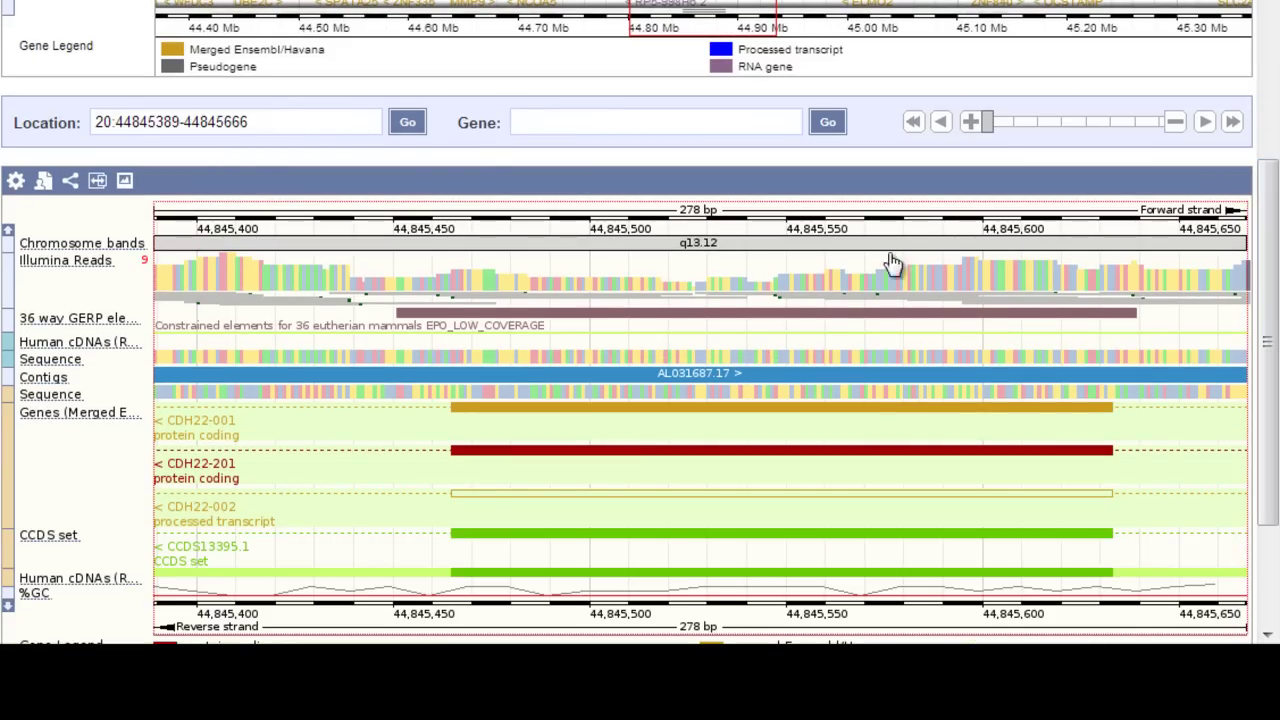
pyautogui.moveTo(654, 259); pyautogui.dragTo(797, 432)
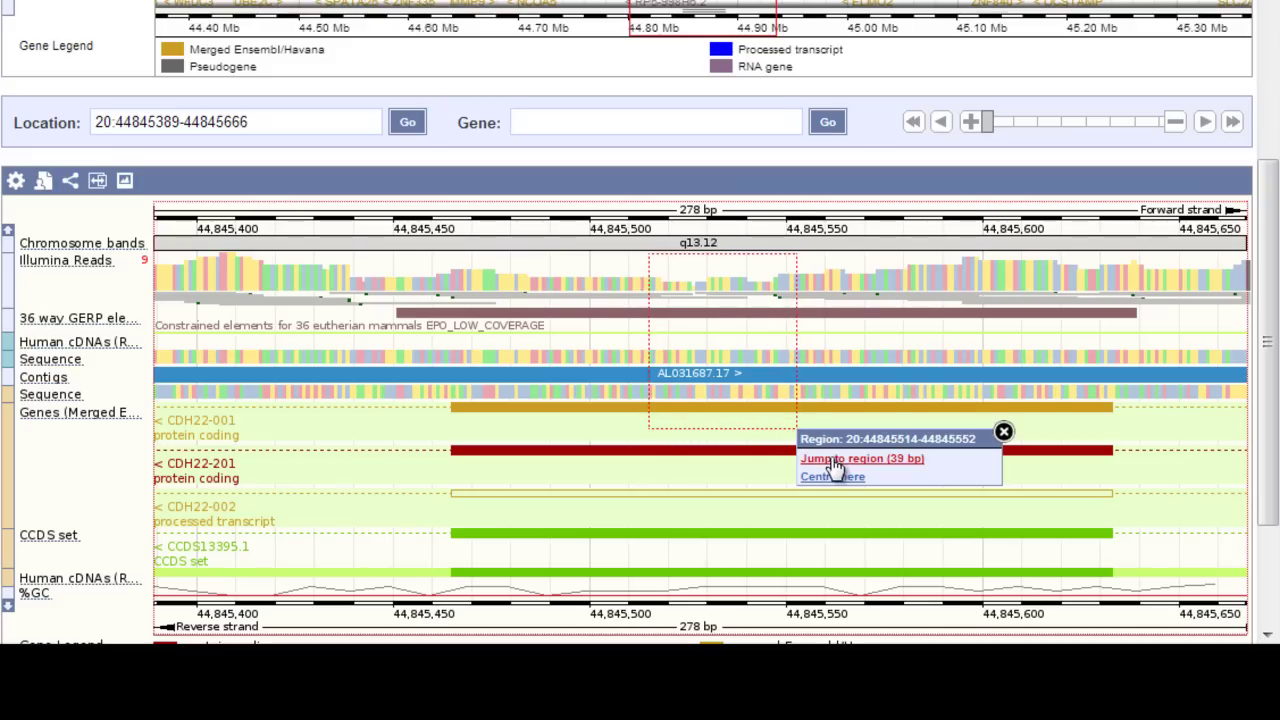
pyautogui.click(835, 459)
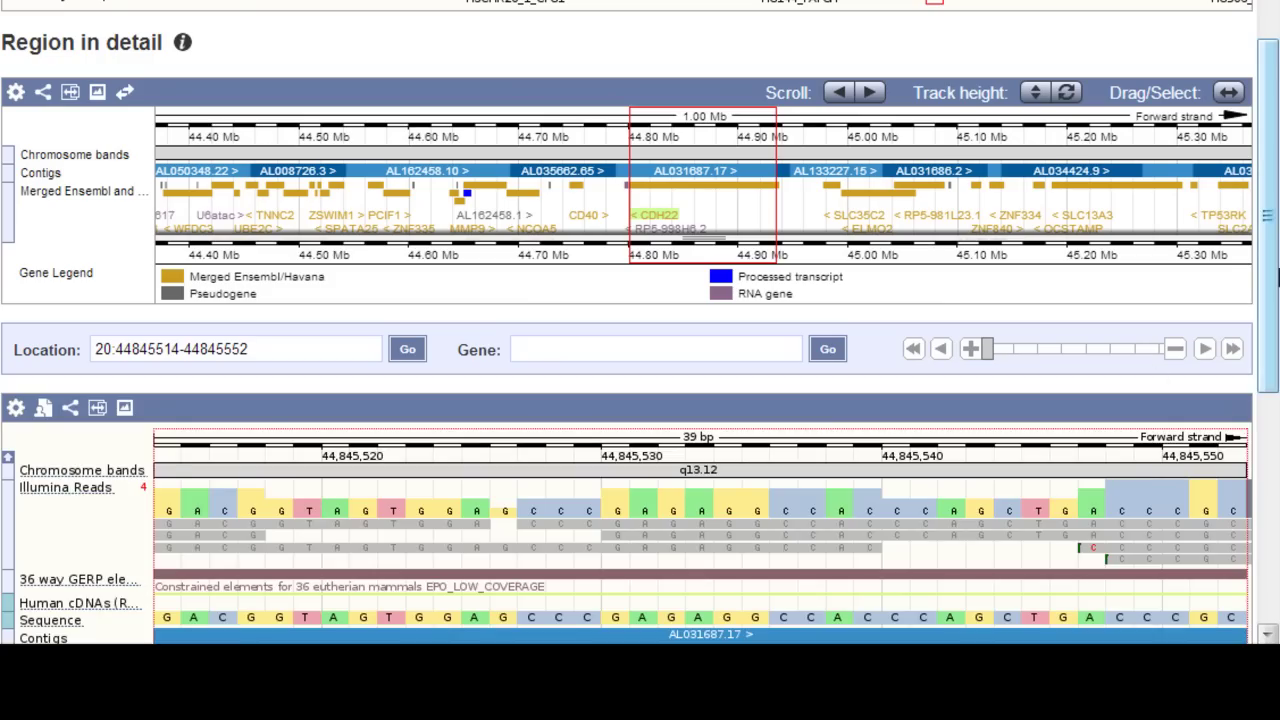
pyautogui.scroll(-2, 1276, 276)
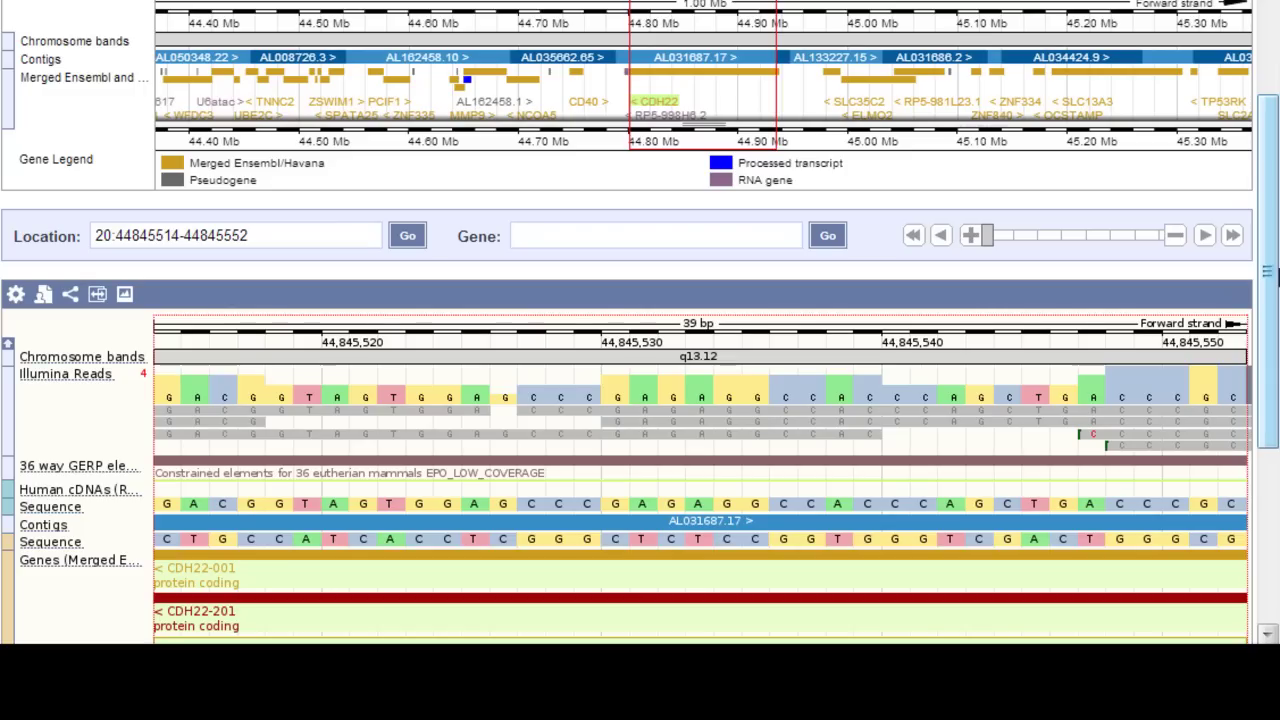
# Zoom out to a 5000 bp window and read the Illumina Reads track description.
pyautogui.click(1011, 240)
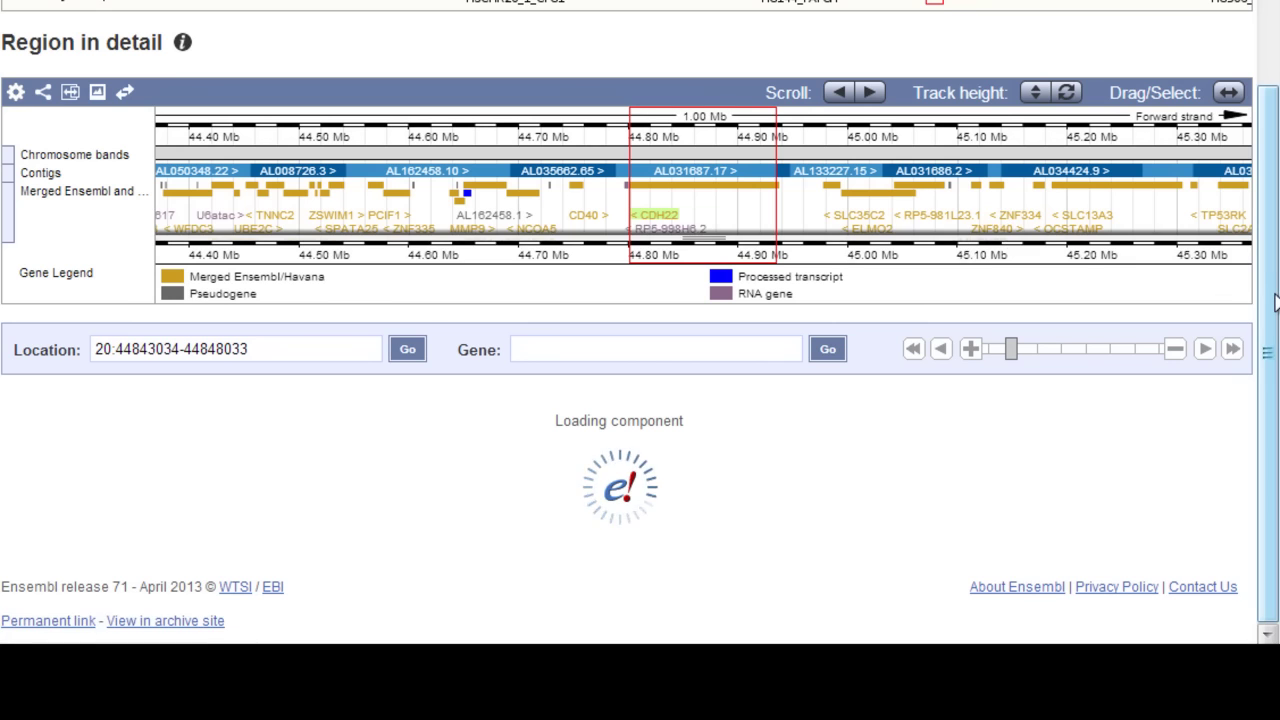
pyautogui.scroll(-3, 1276, 300)
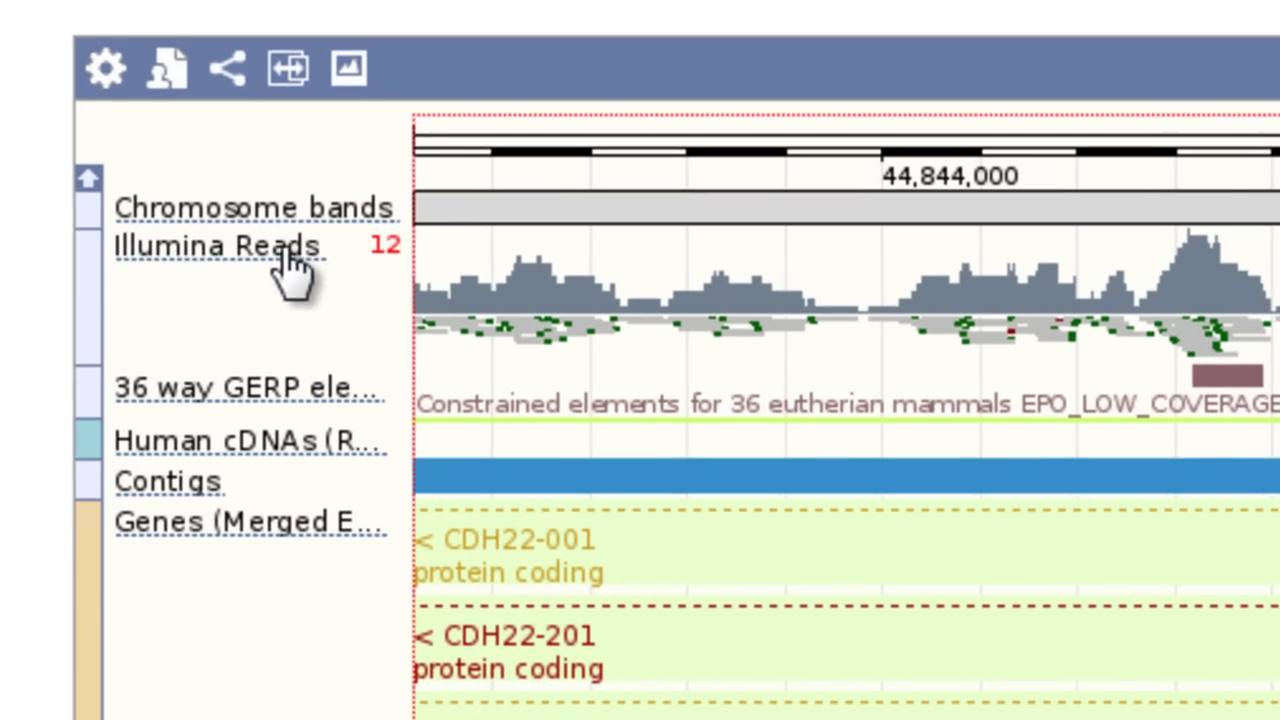
pyautogui.click(167, 328)
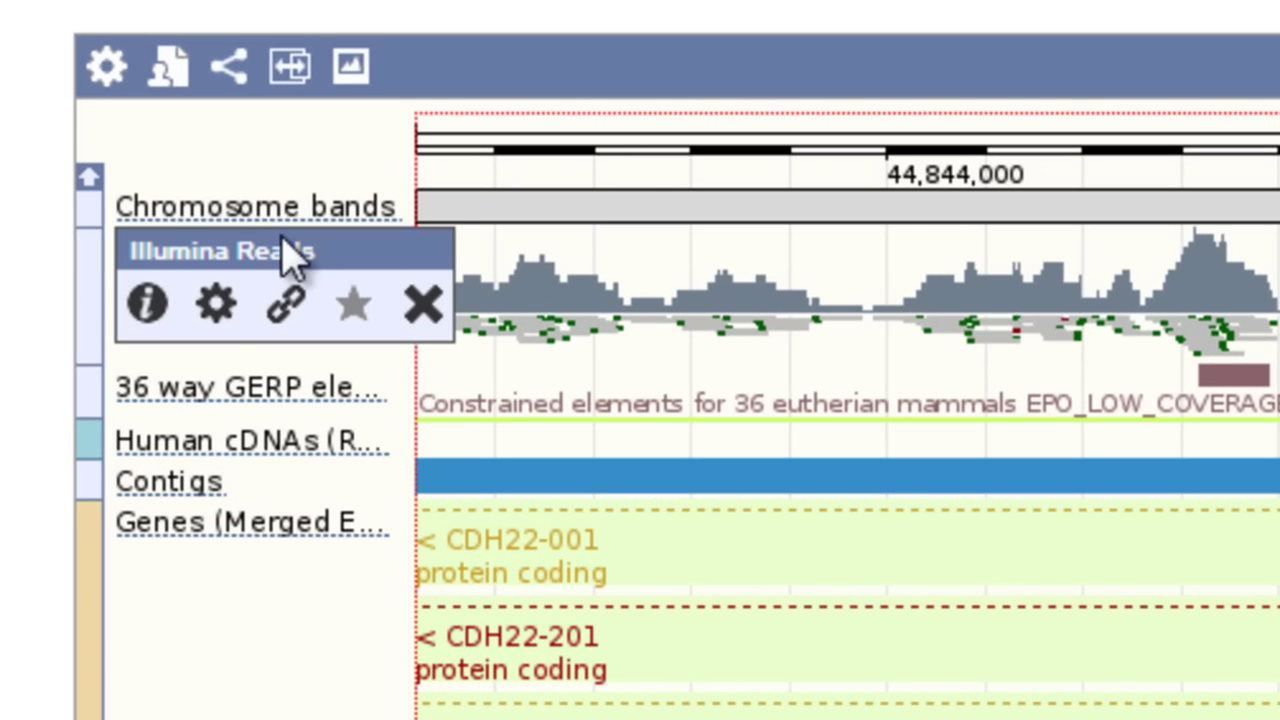
pyautogui.click(186, 271)
pyautogui.click(163, 257)
pyautogui.click(152, 300)
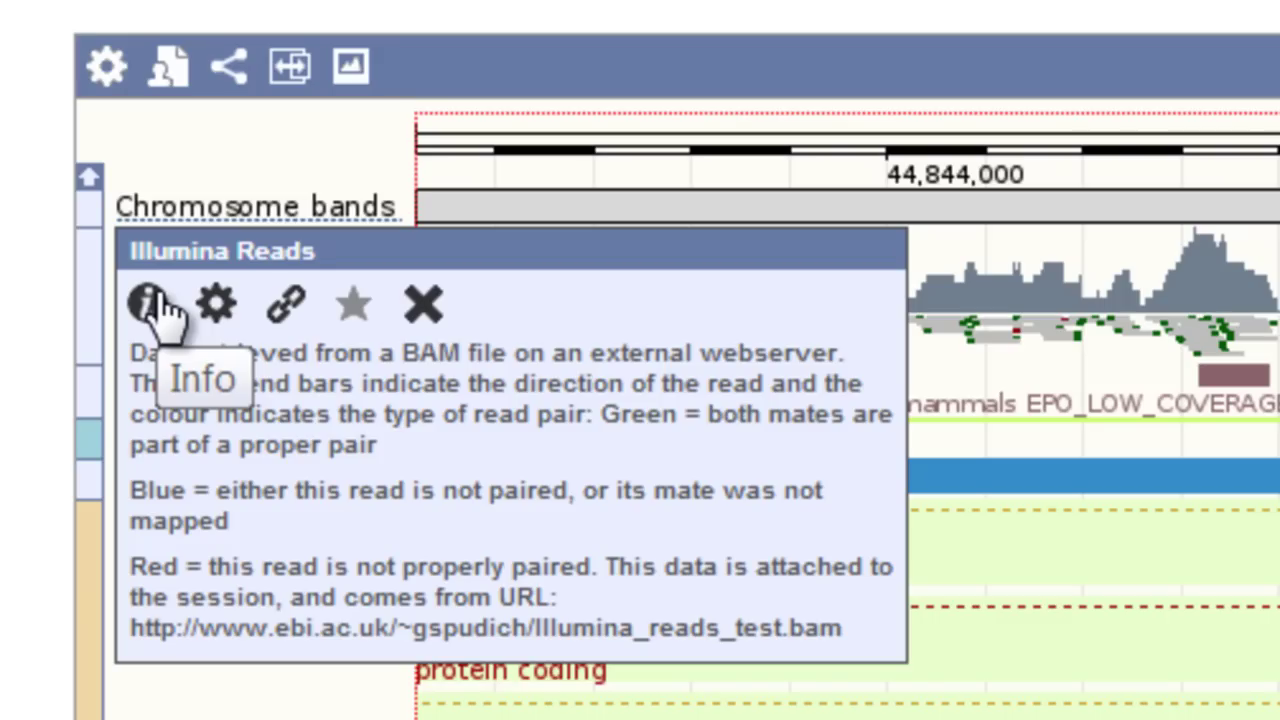
# Close the description and remove the 36-way GERP constrained elements track.
pyautogui.click(77, 263)
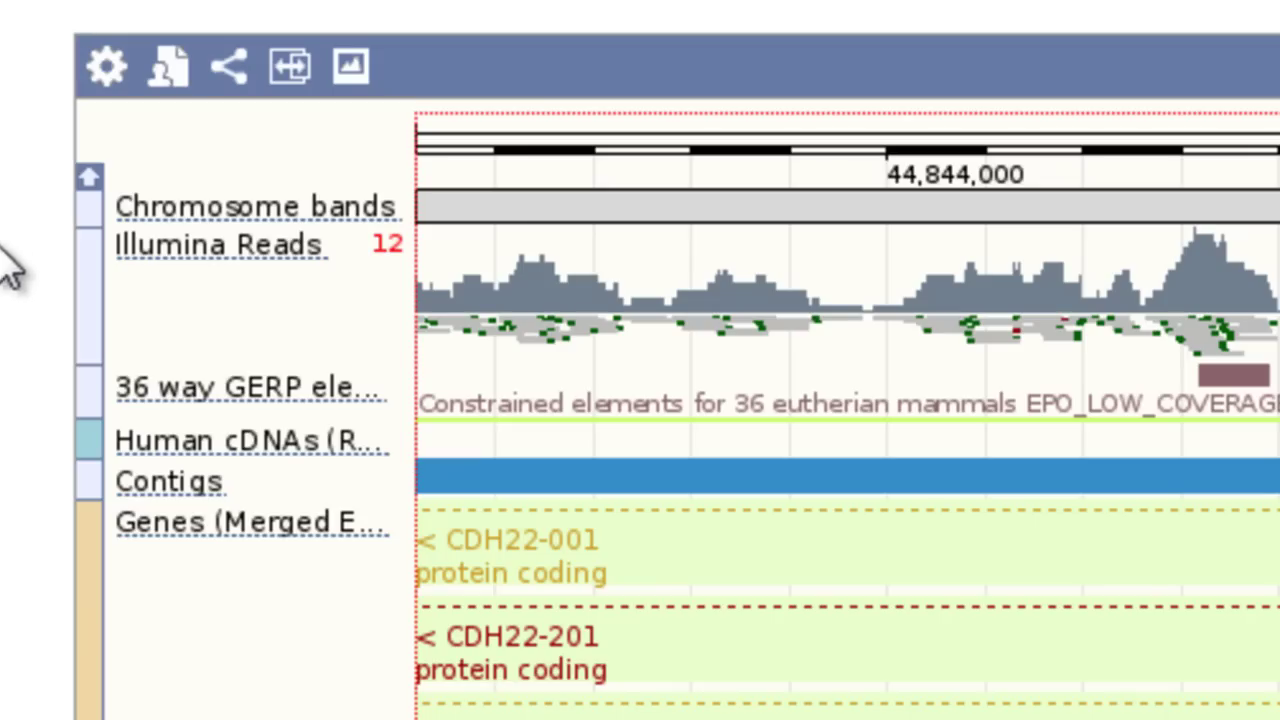
pyautogui.click(310, 390)
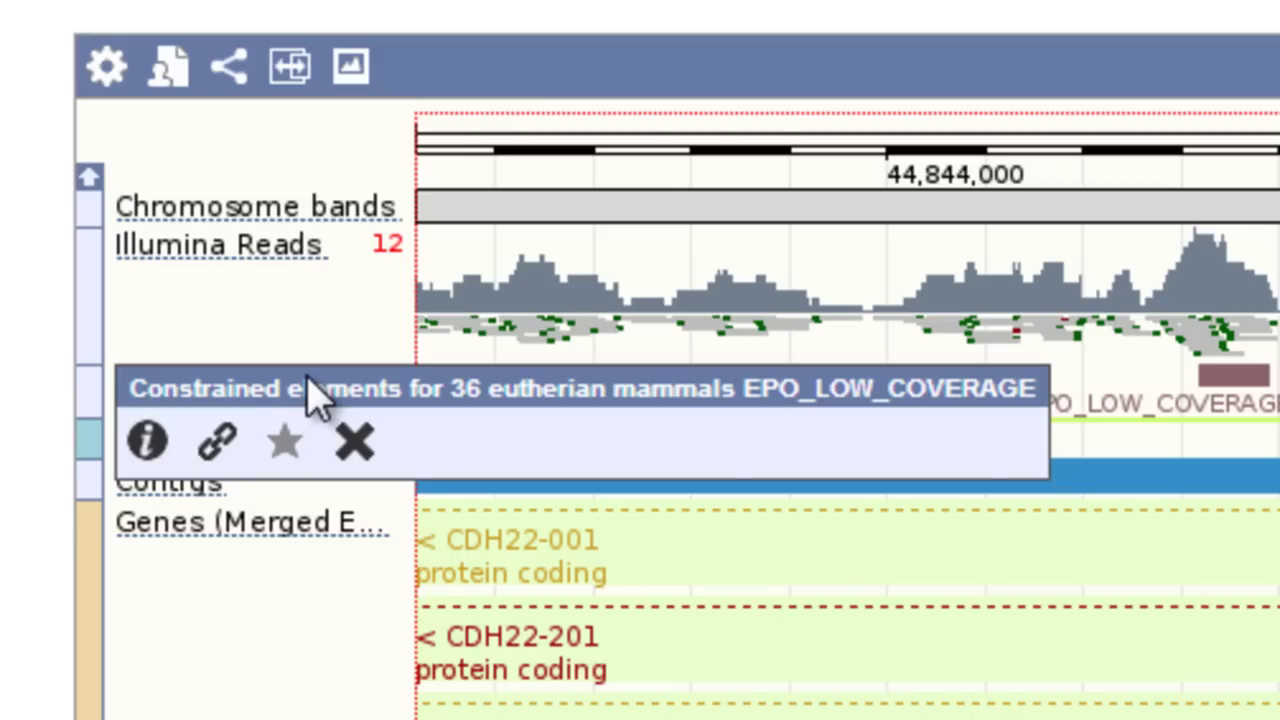
pyautogui.click(358, 443)
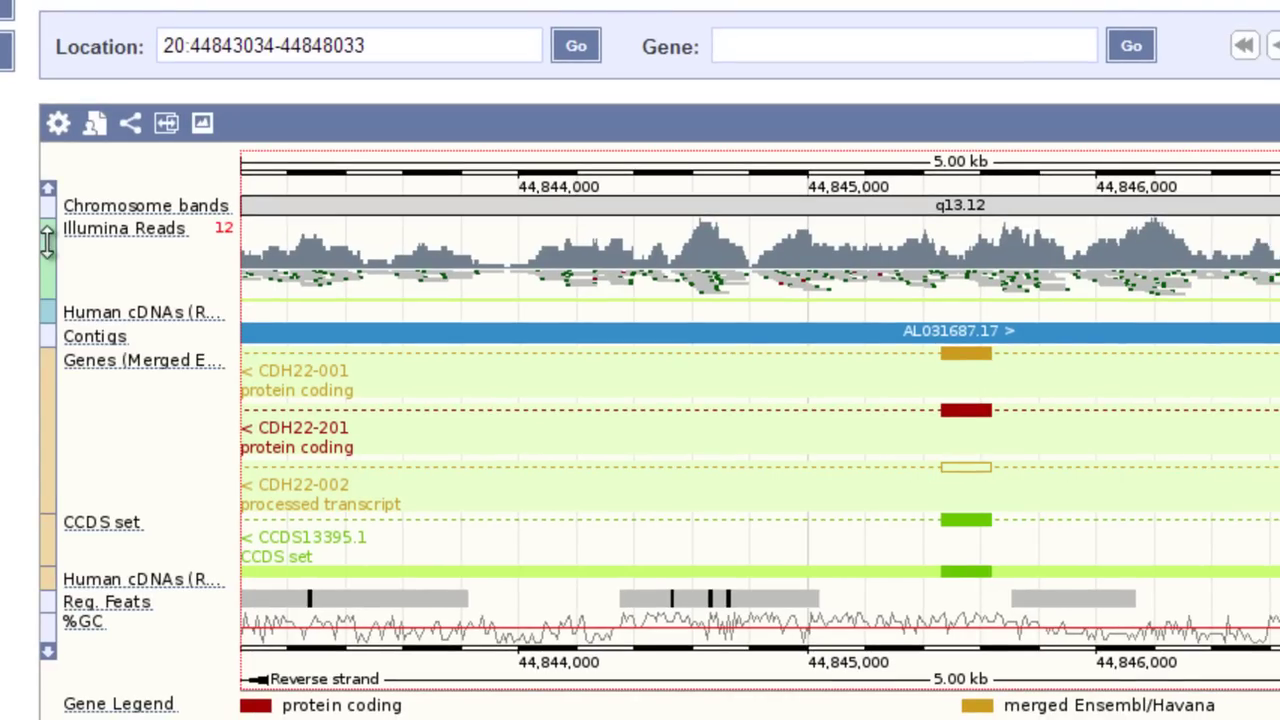
# Drag the Illumina Reads track down below the Contigs track.
pyautogui.moveTo(47, 240); pyautogui.dragTo(44, 368)
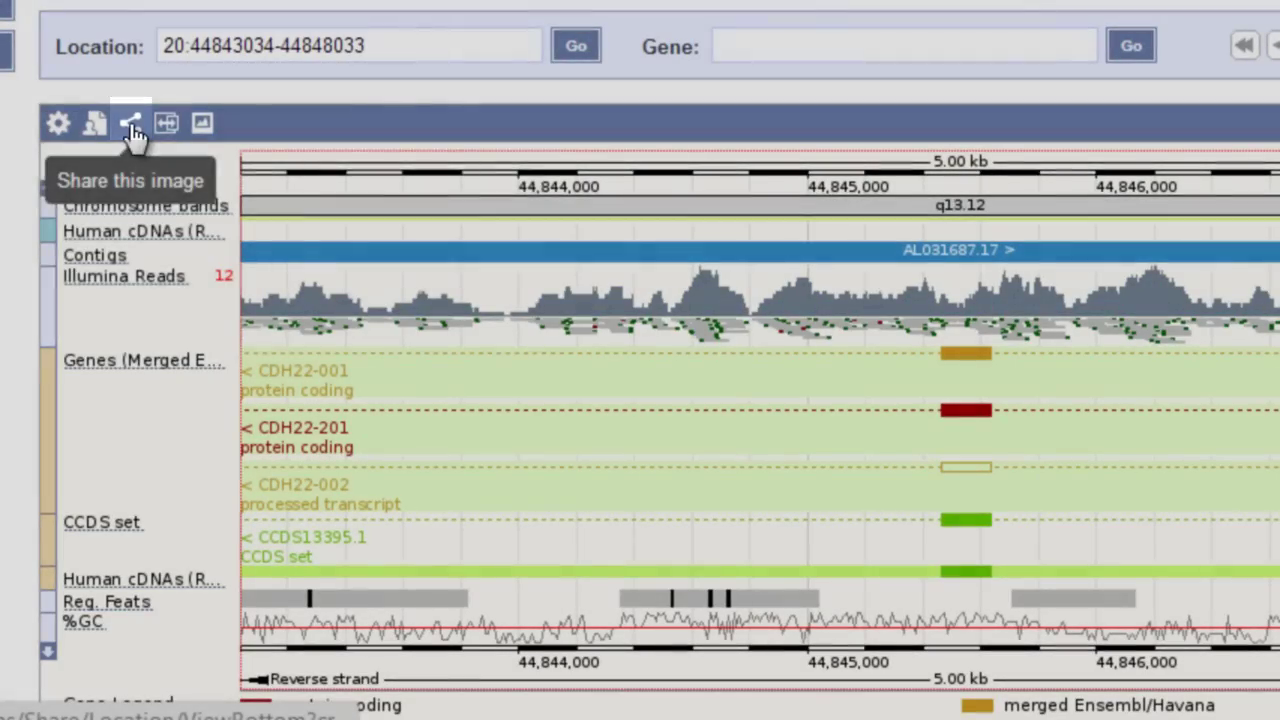
# Create a share link for the region image including Illumina Reads and select it for copying.
pyautogui.click(131, 124)
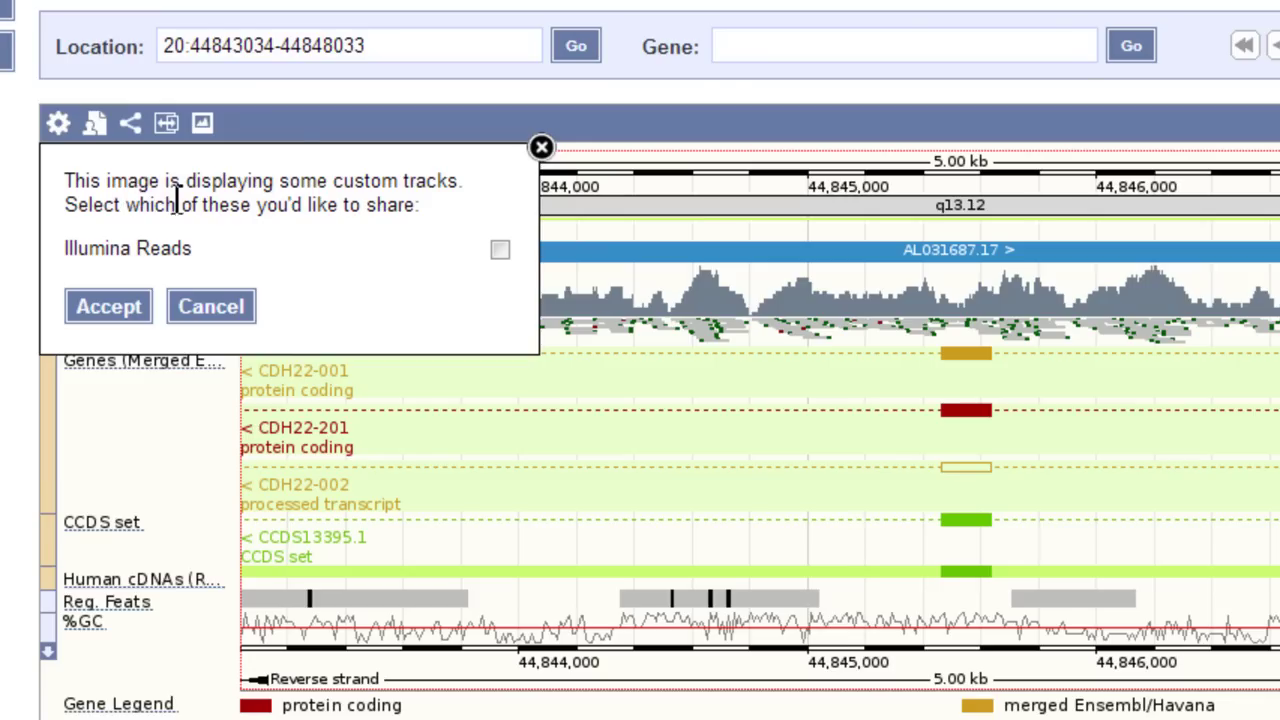
pyautogui.click(500, 251)
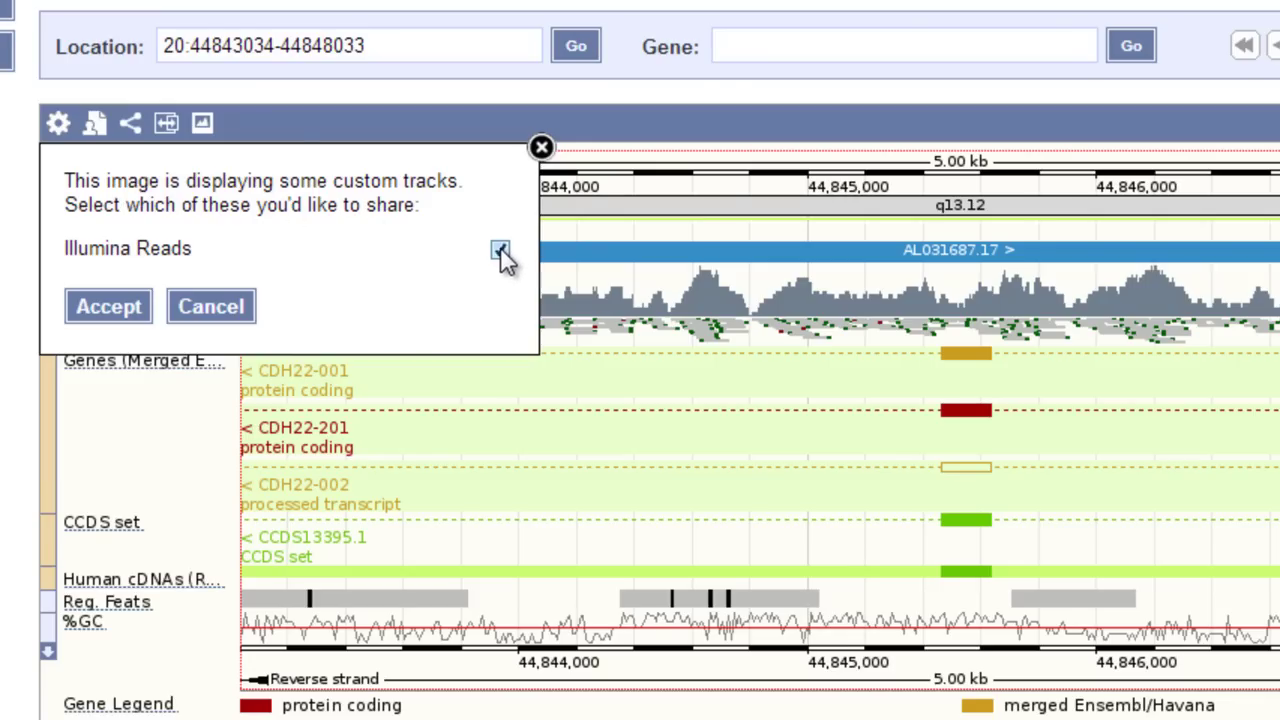
pyautogui.click(108, 307)
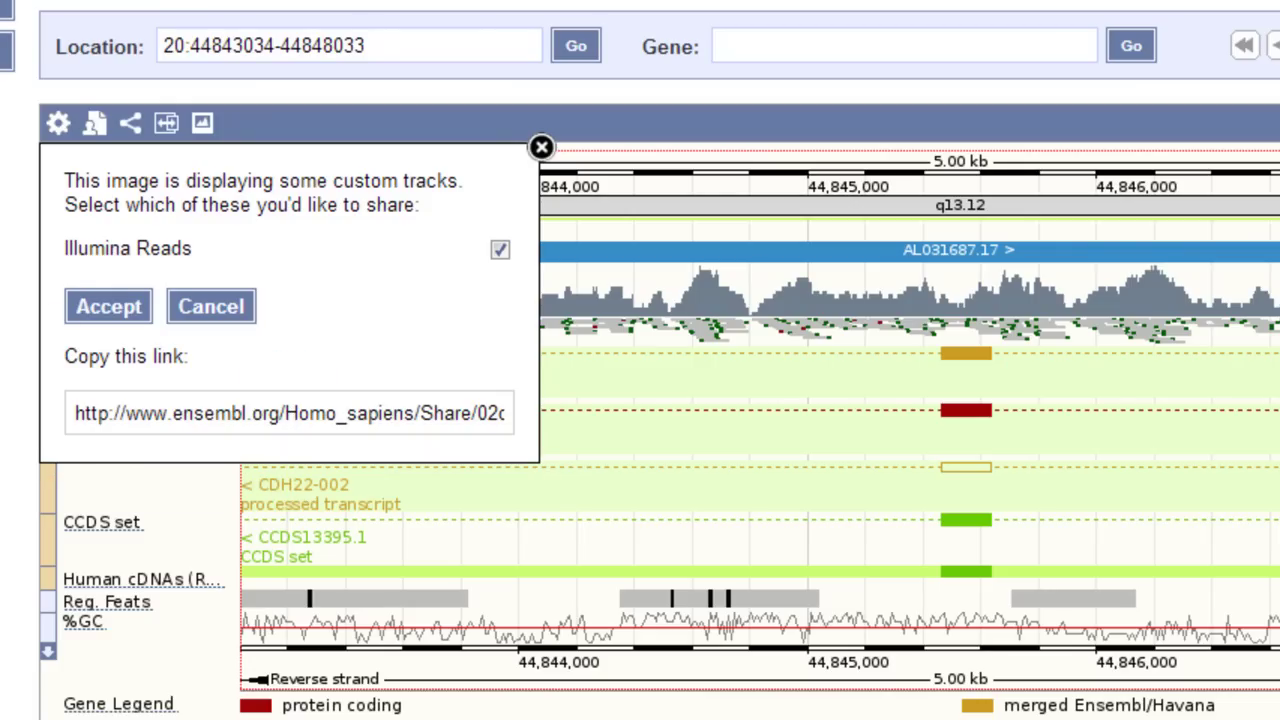
pyautogui.click(252, 422)
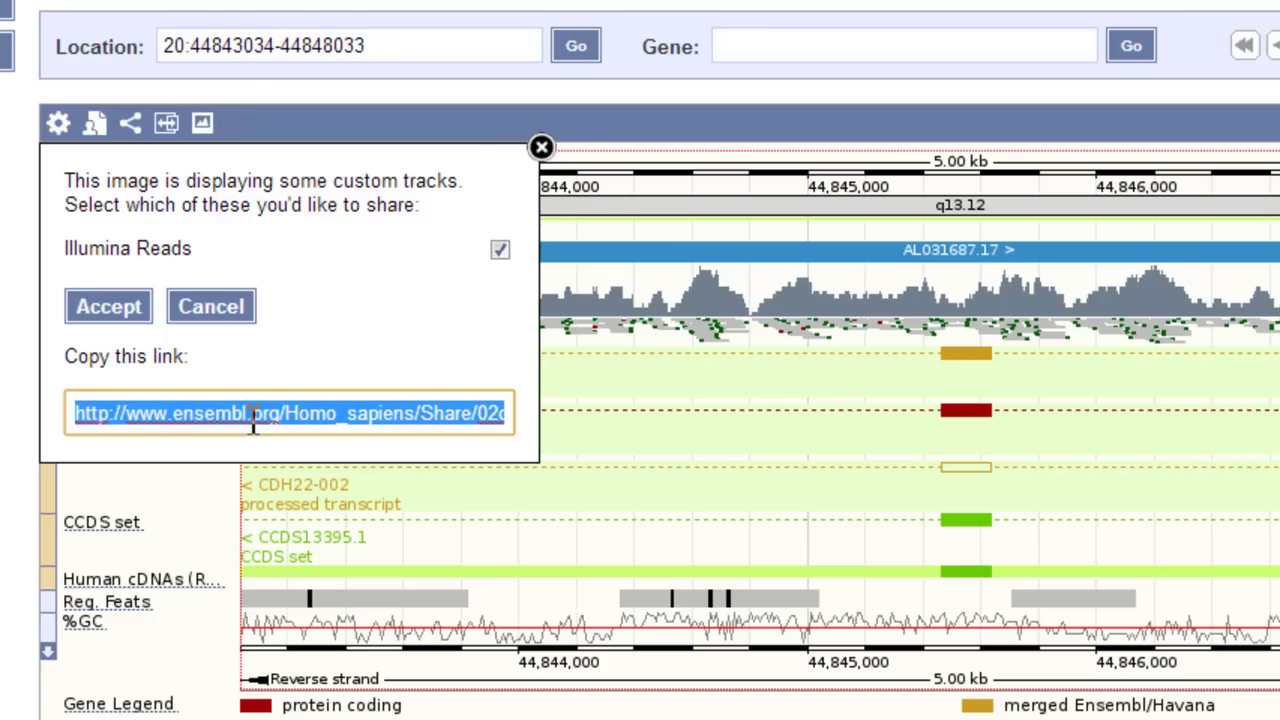
pyautogui.click(541, 147)
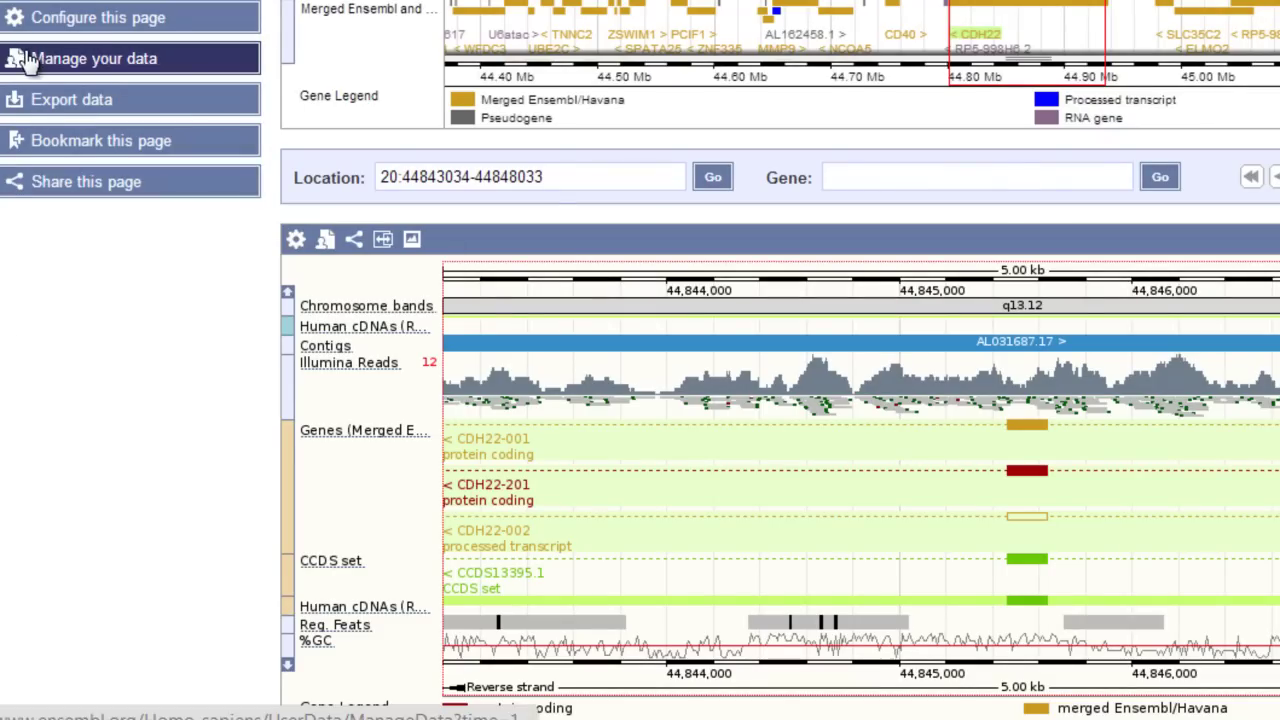
# Start a new custom track named 'INSR GFF' with GFF data format.
pyautogui.click(24, 59)
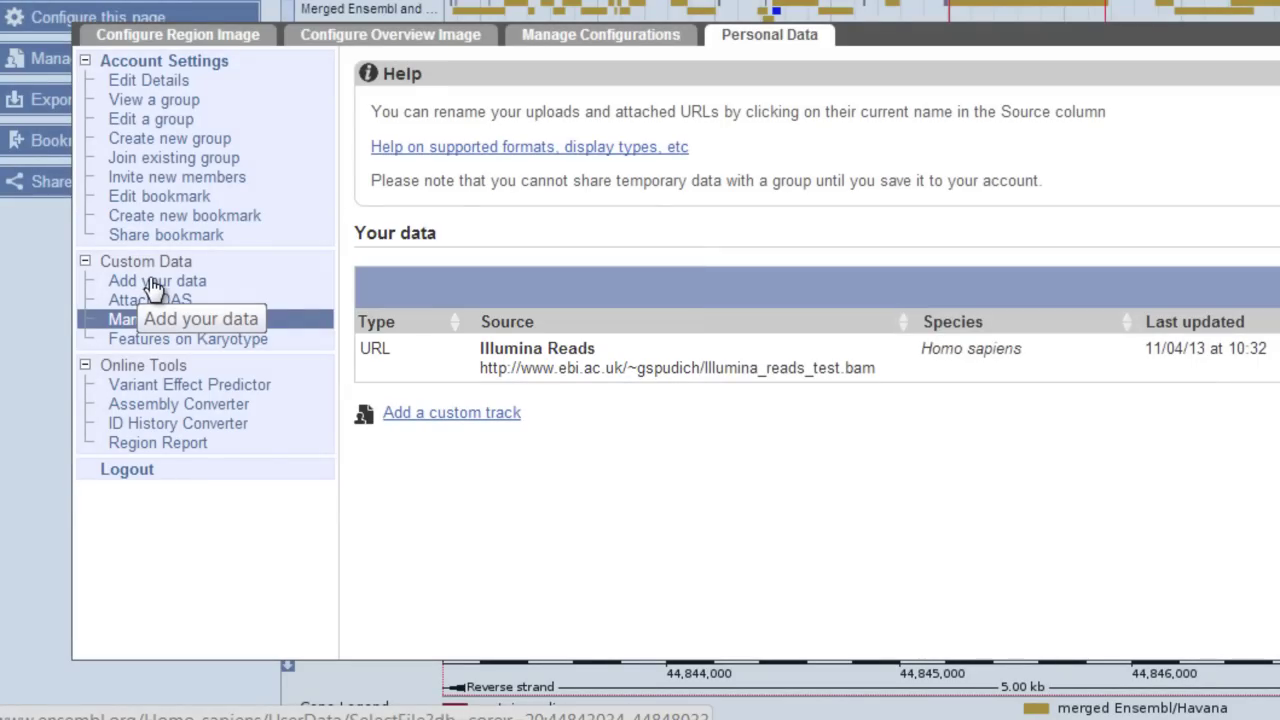
pyautogui.click(153, 287)
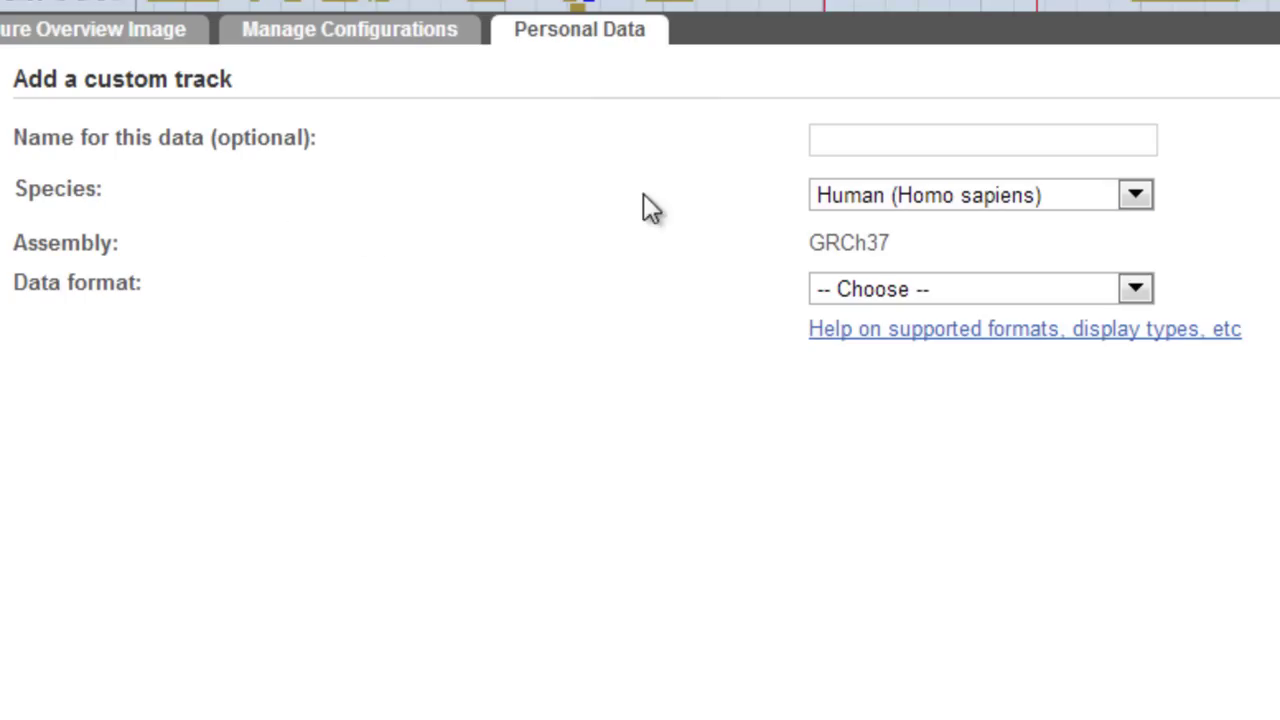
pyautogui.click(833, 150)
pyautogui.write('INS')
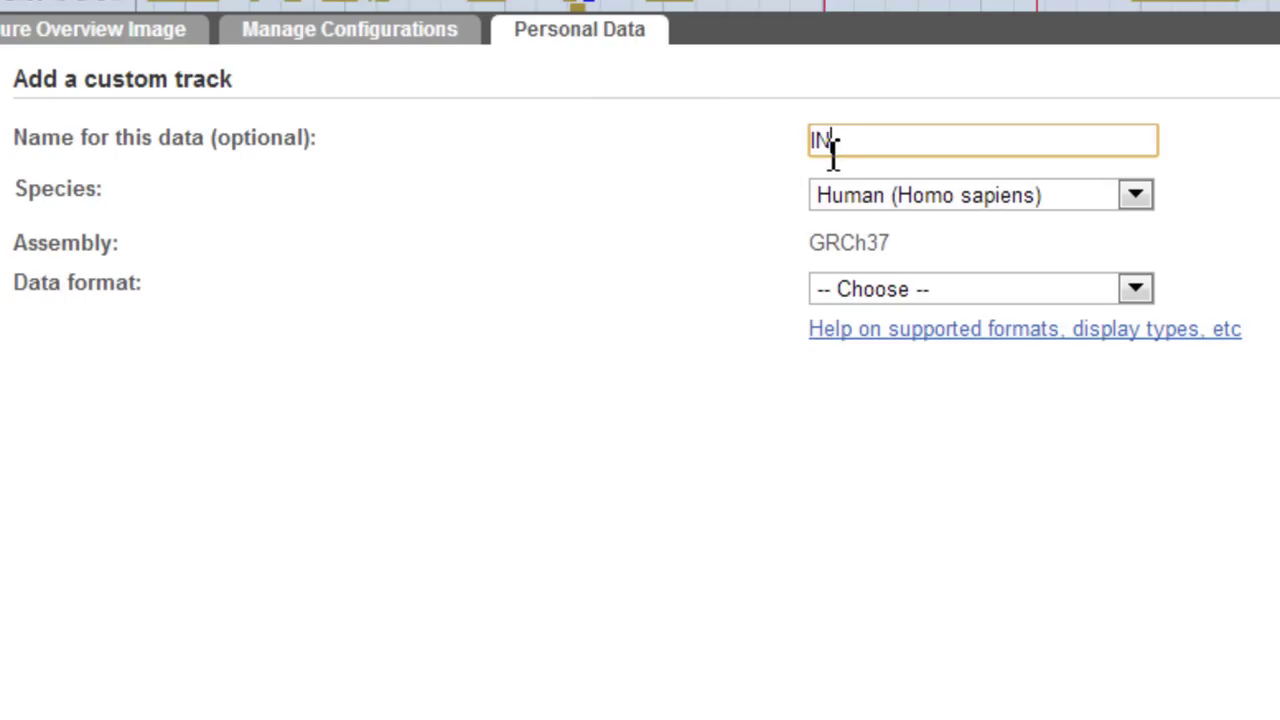
pyautogui.write('R GFF')
pyautogui.click(1147, 290)
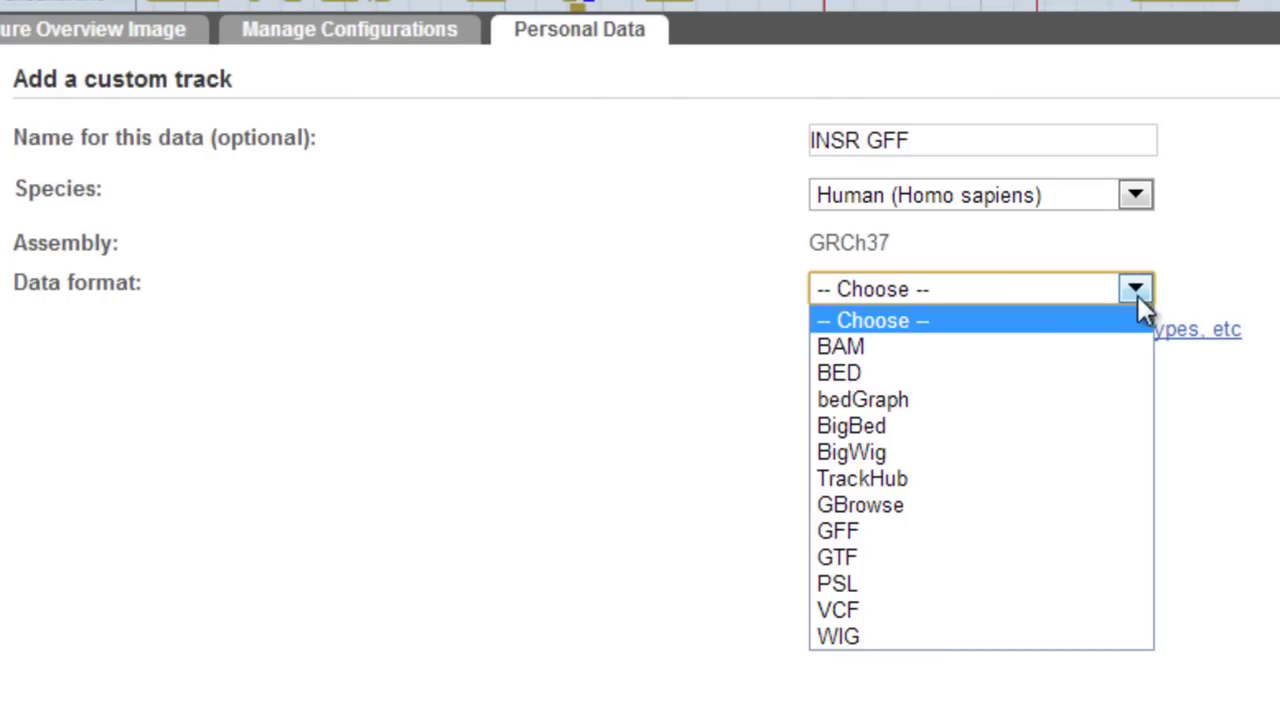
pyautogui.click(925, 526)
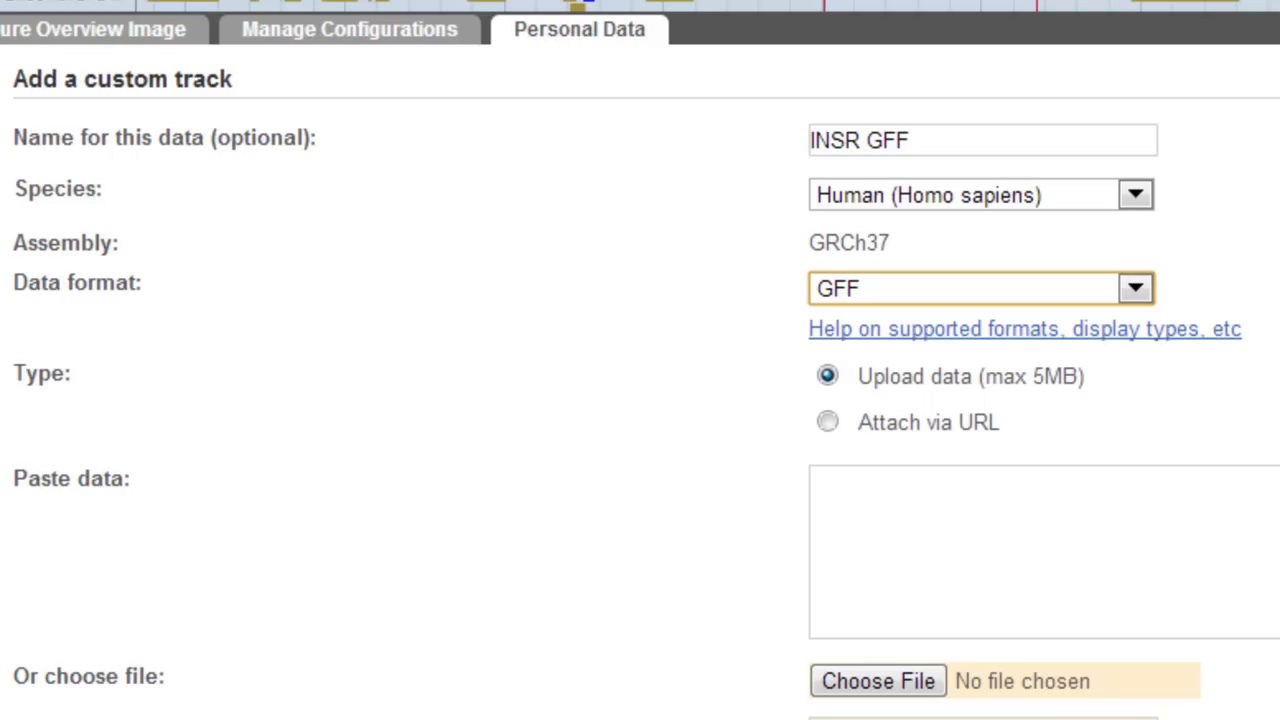
pyautogui.click(891, 680)
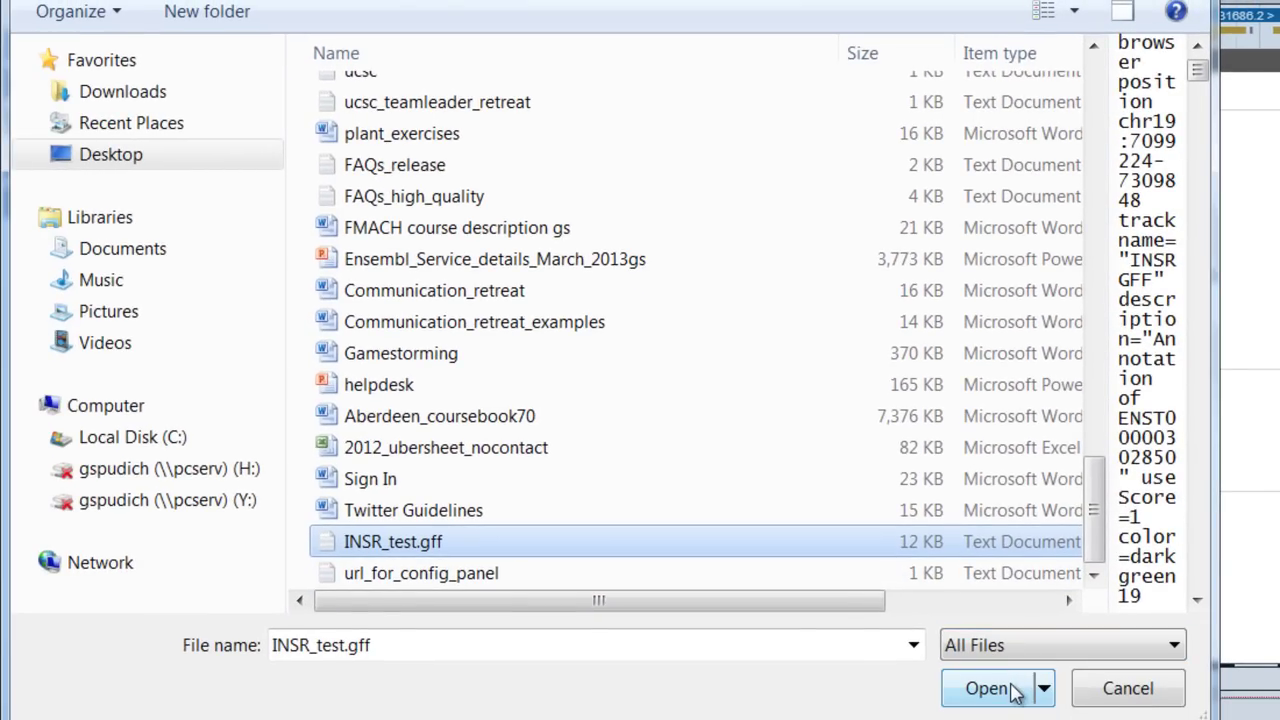
pyautogui.click(1015, 690)
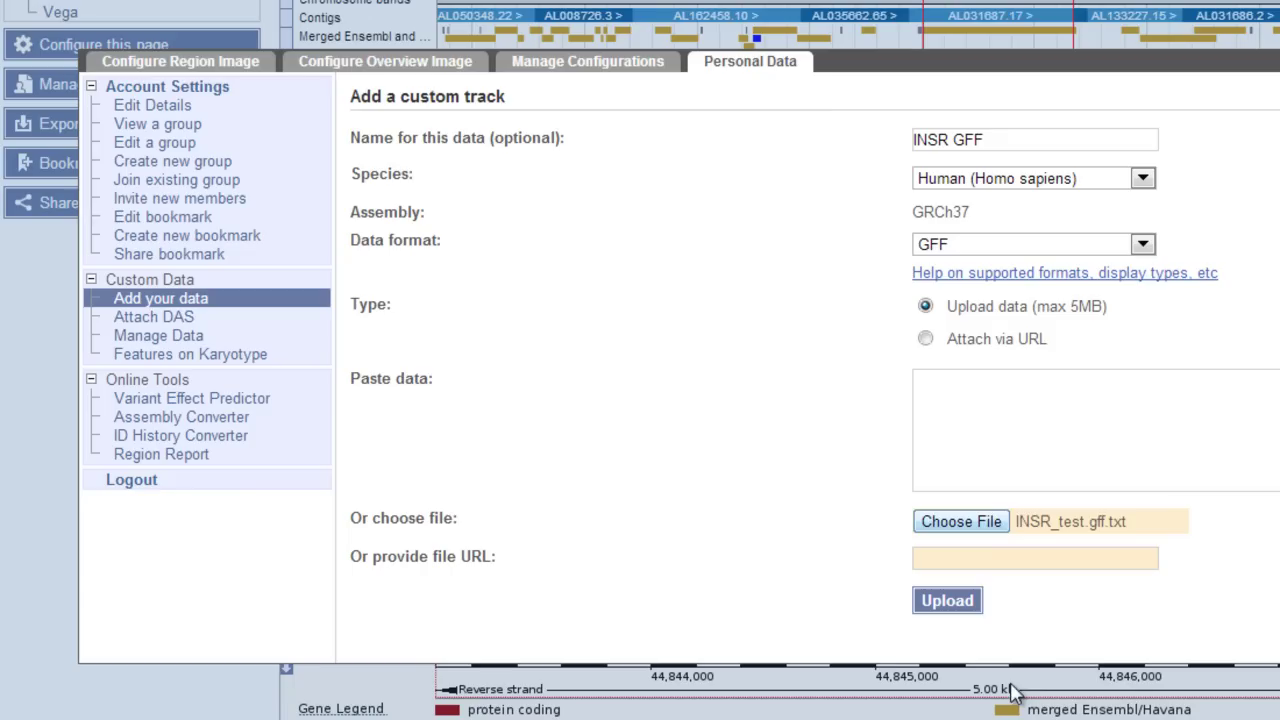
pyautogui.click(965, 608)
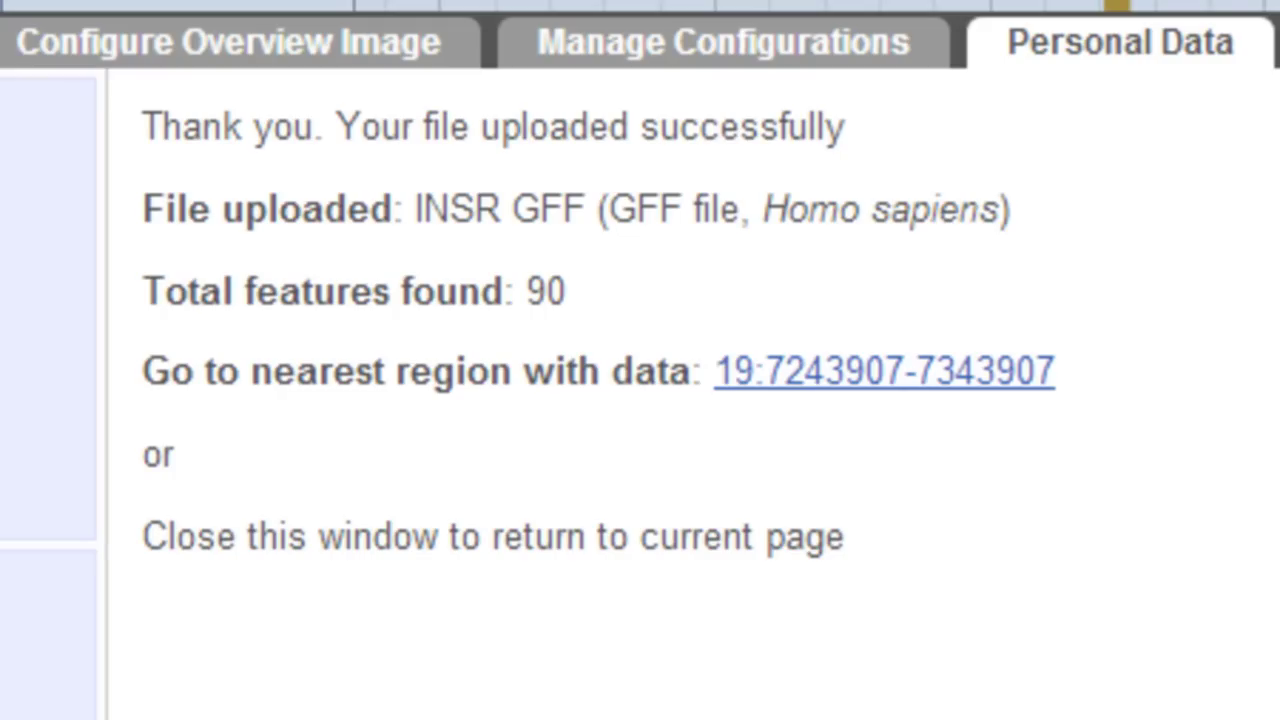
pyautogui.click(949, 378)
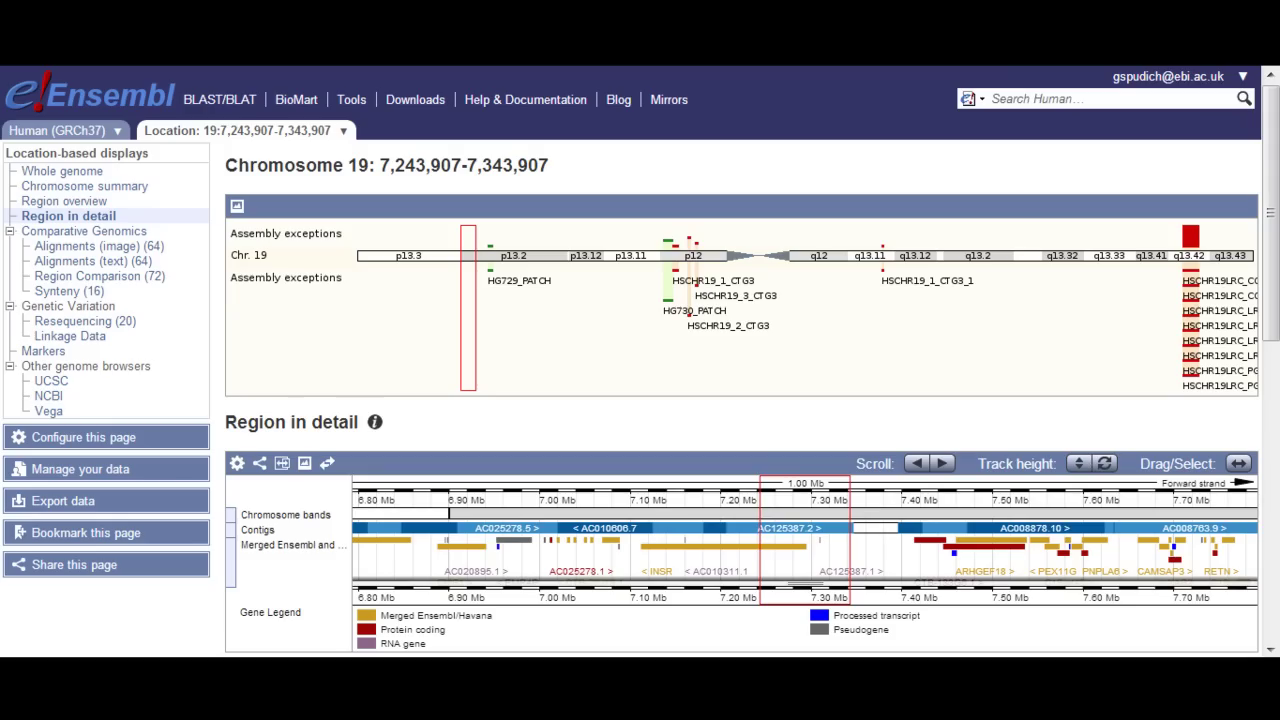
# Switch the INSR GFF track to the Labels style showing gene_id and transcript_id.
pyautogui.scroll(-5, 887, 99)
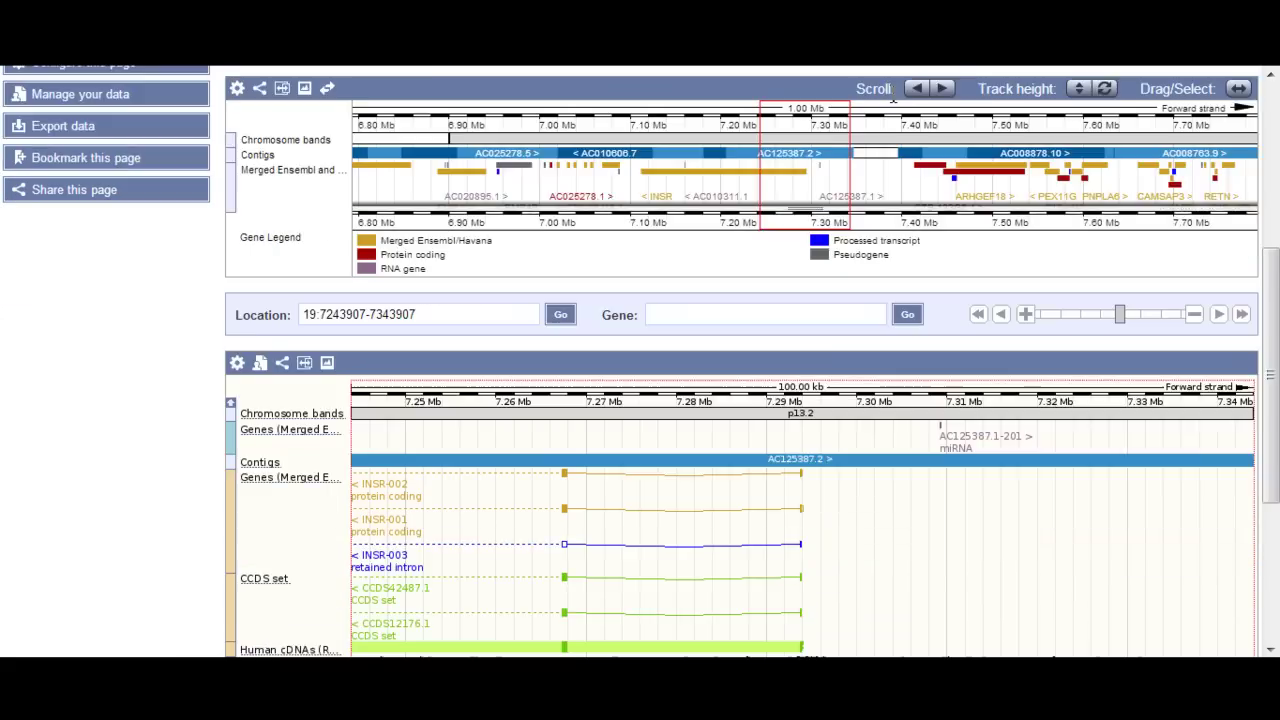
pyautogui.scroll(-3, 1160, 175)
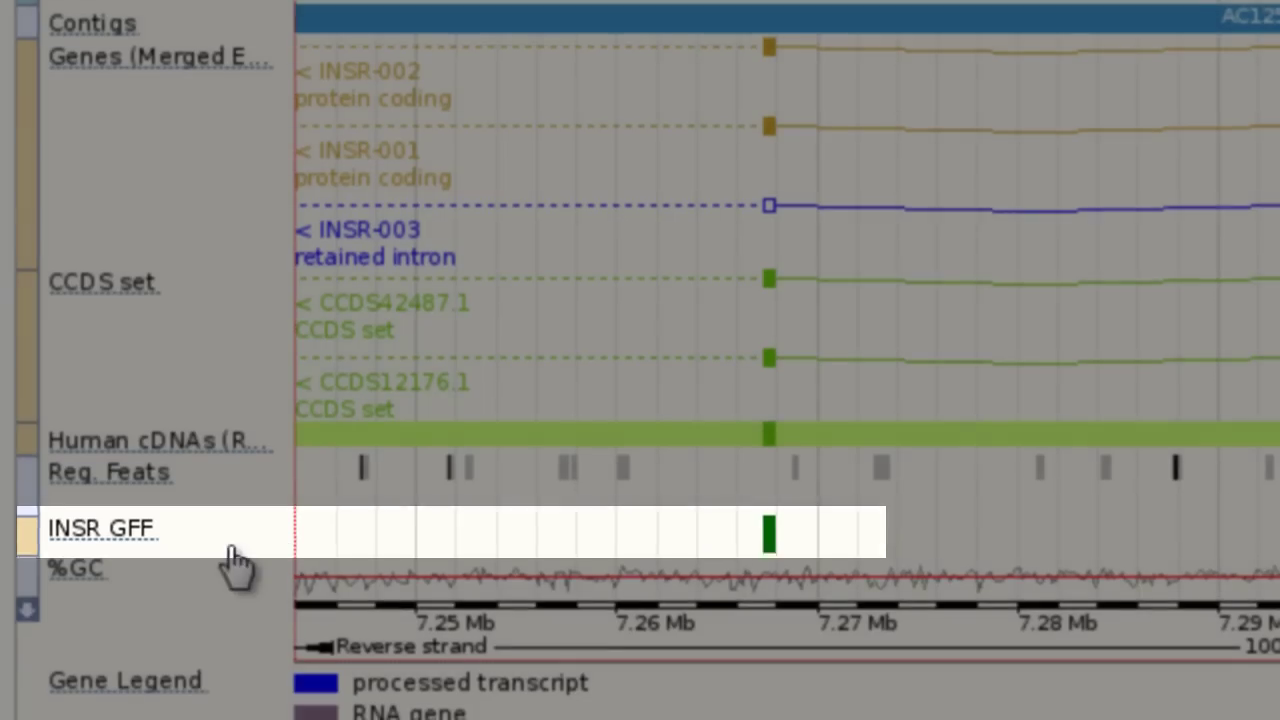
pyautogui.click(112, 533)
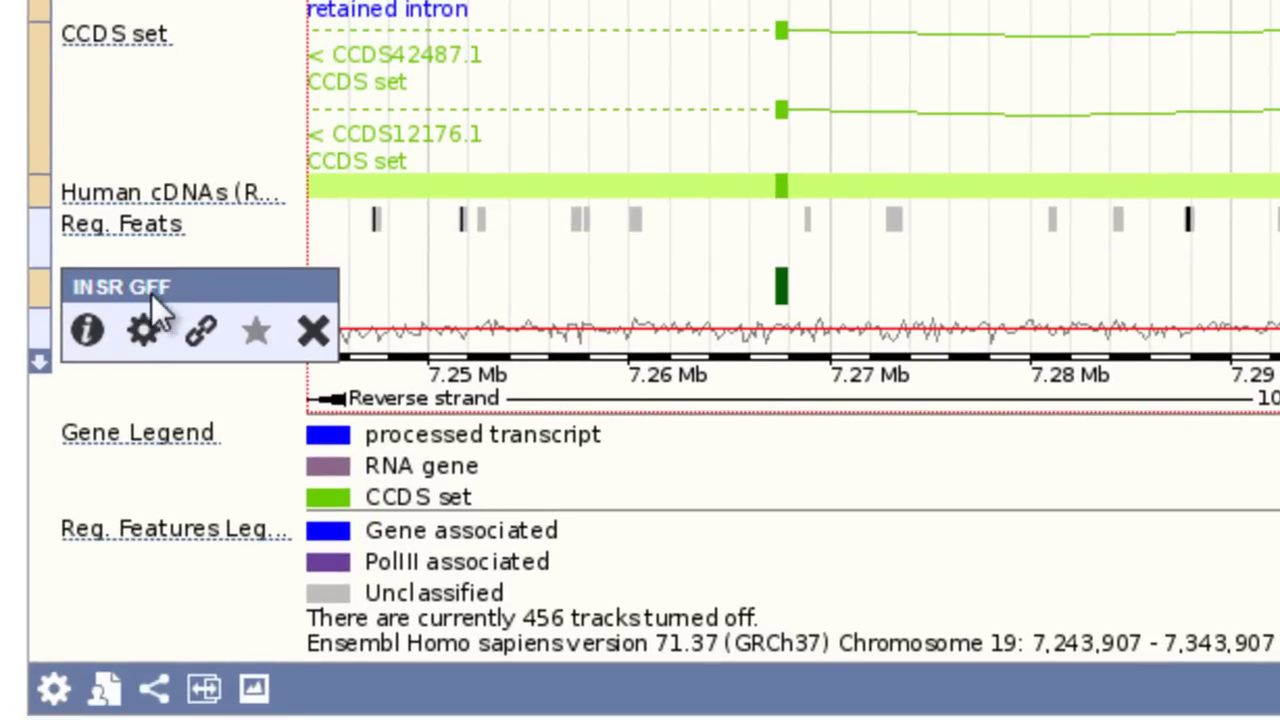
pyautogui.click(145, 335)
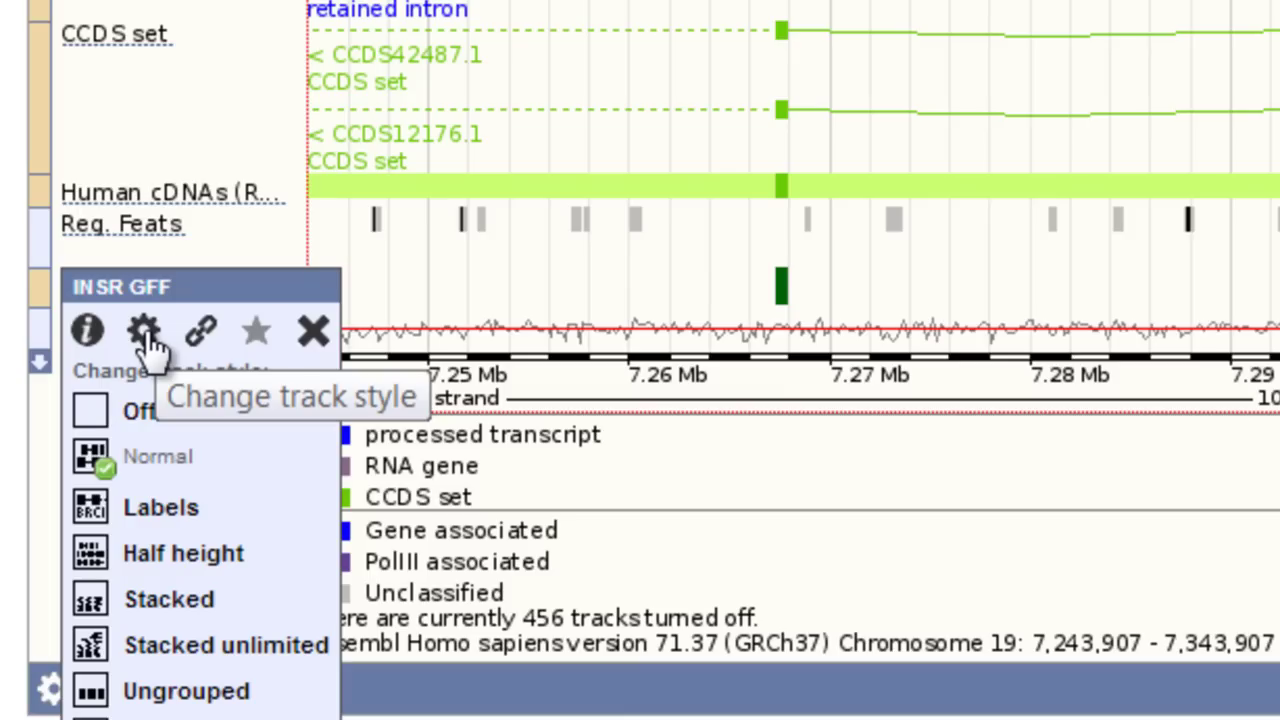
pyautogui.click(95, 515)
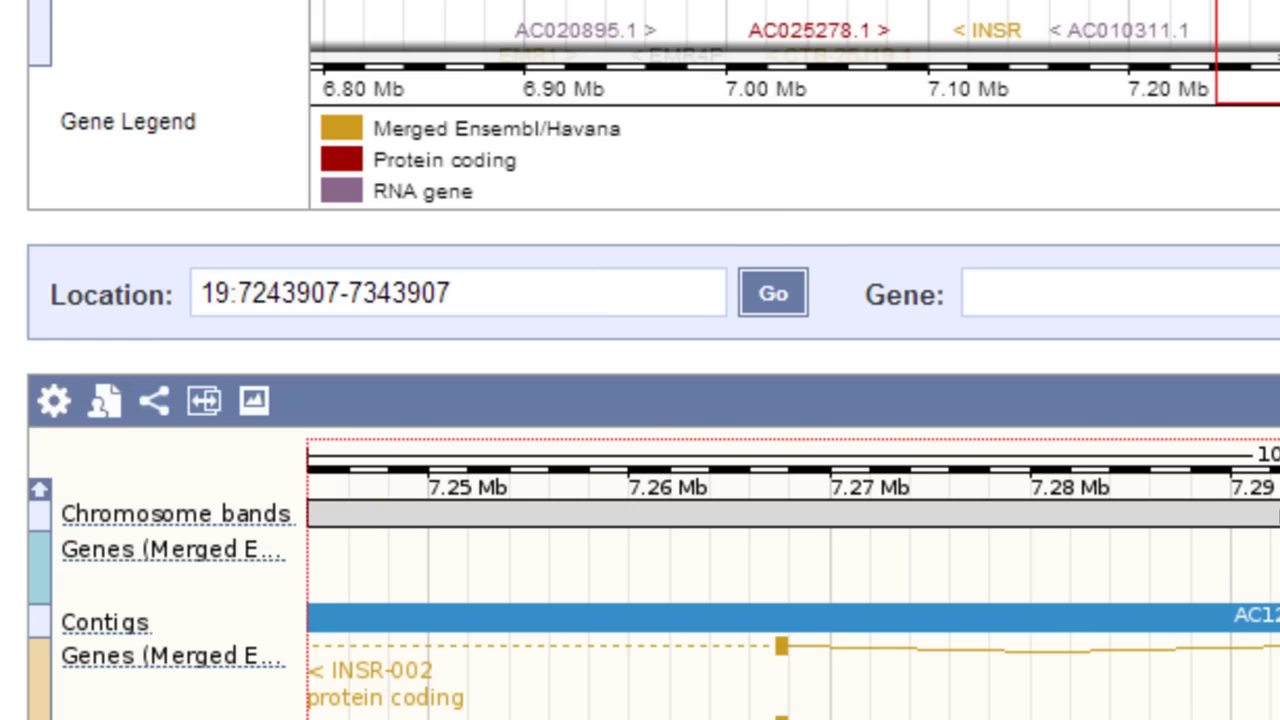
pyautogui.scroll(-4, 640, 400)
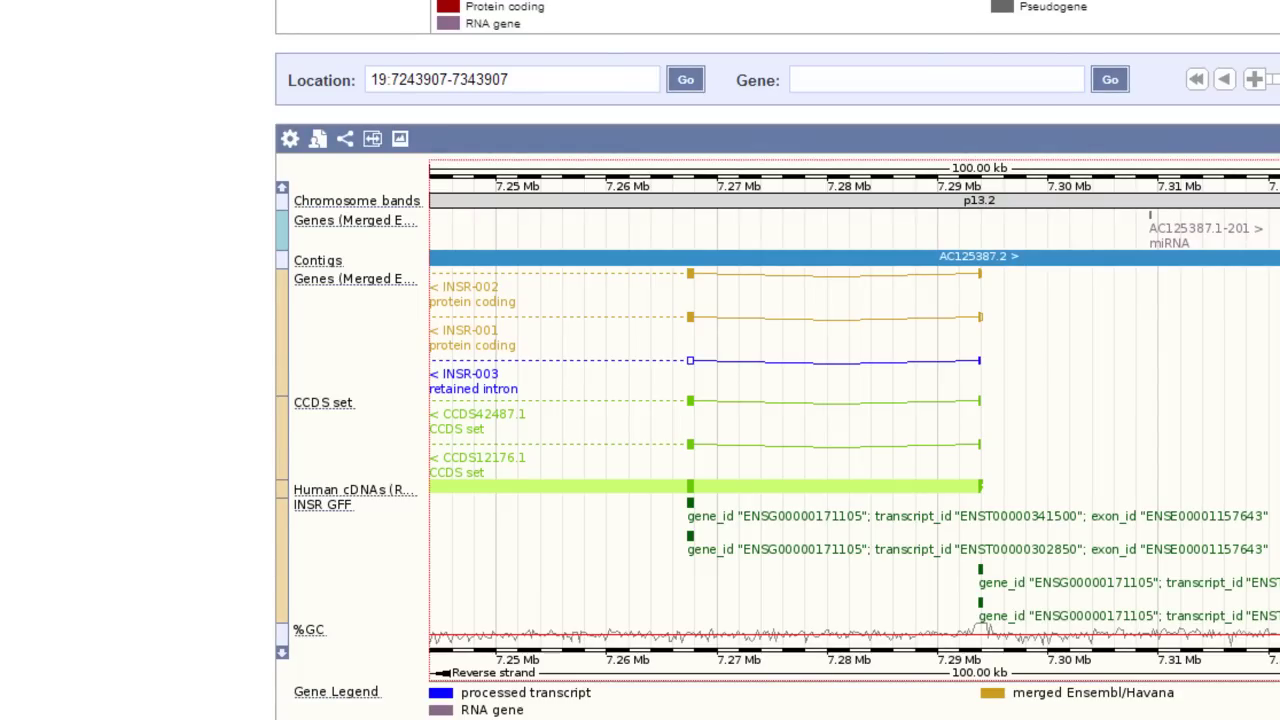
pyautogui.scroll(6, 640, 400)
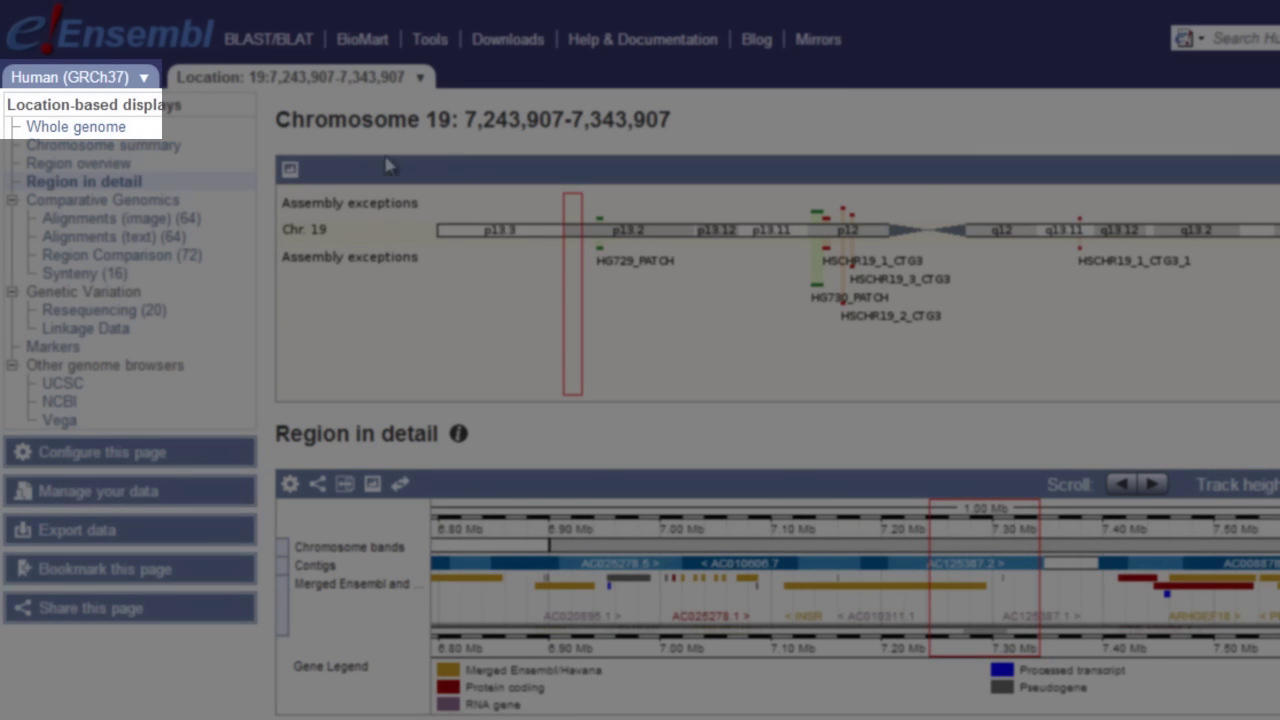
# From the whole-genome view, open the Features on Karyotype form under Manage your data.
pyautogui.click(75, 127)
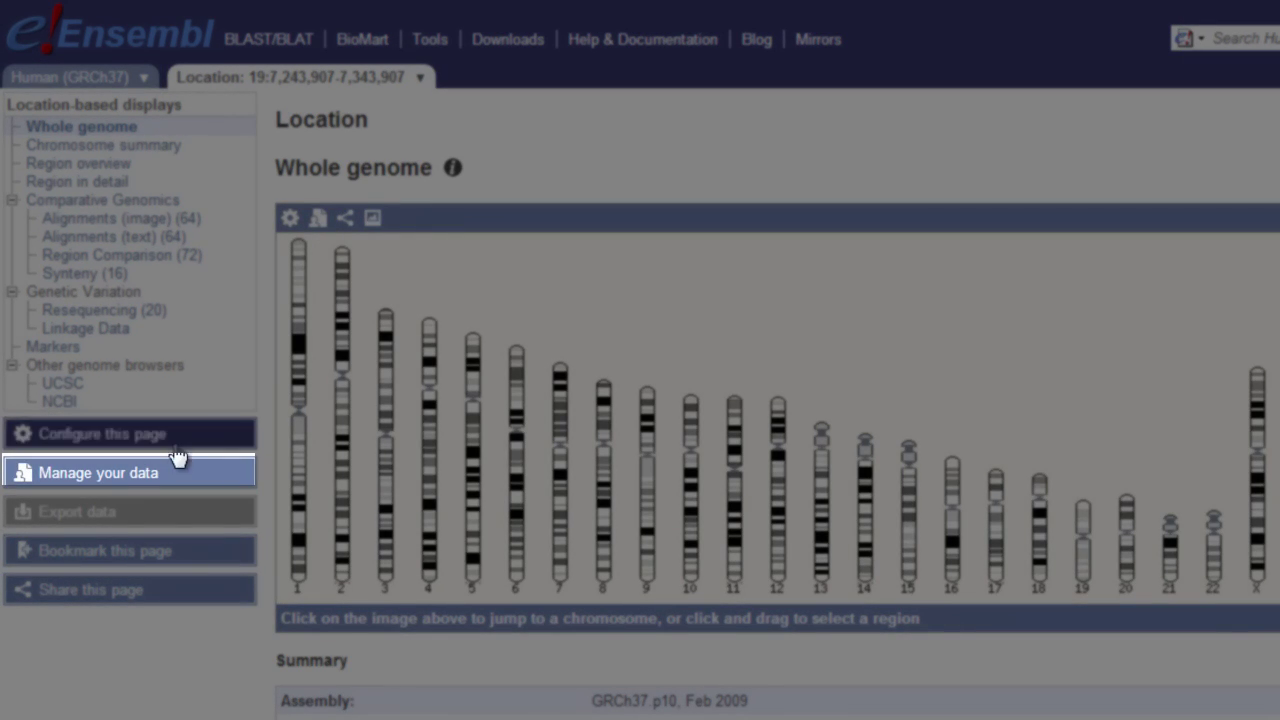
pyautogui.click(128, 478)
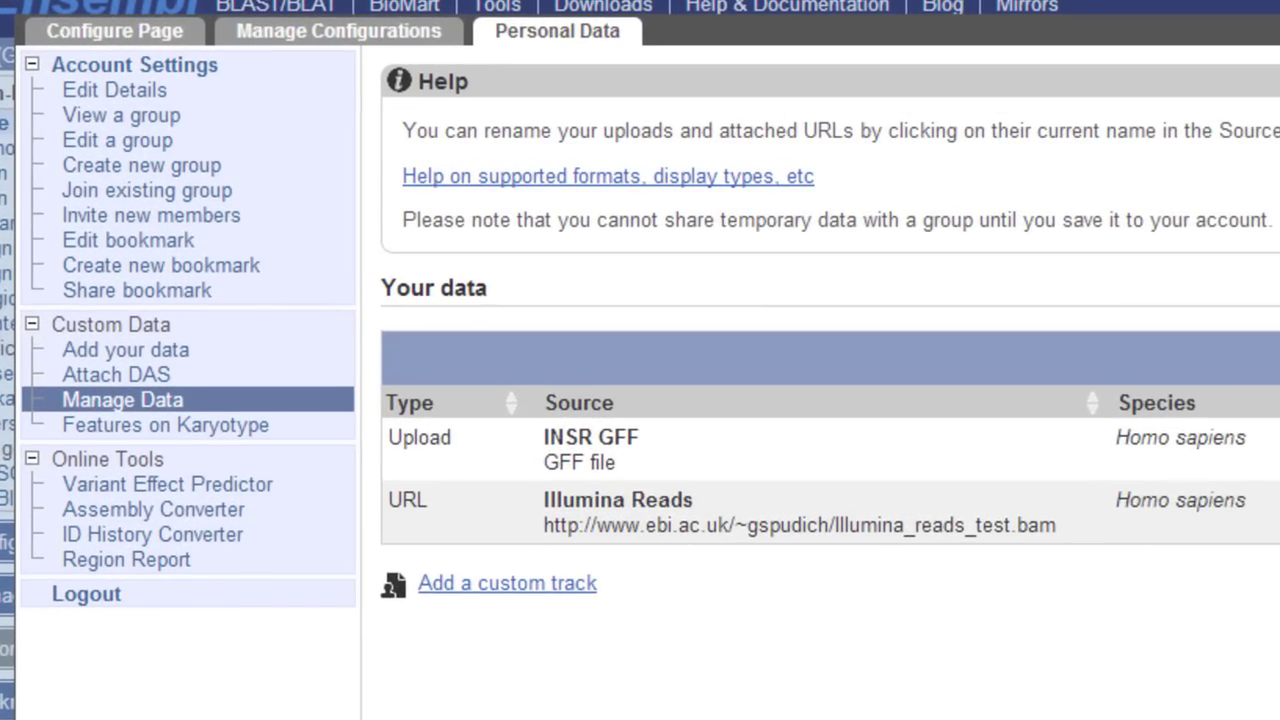
pyautogui.click(248, 425)
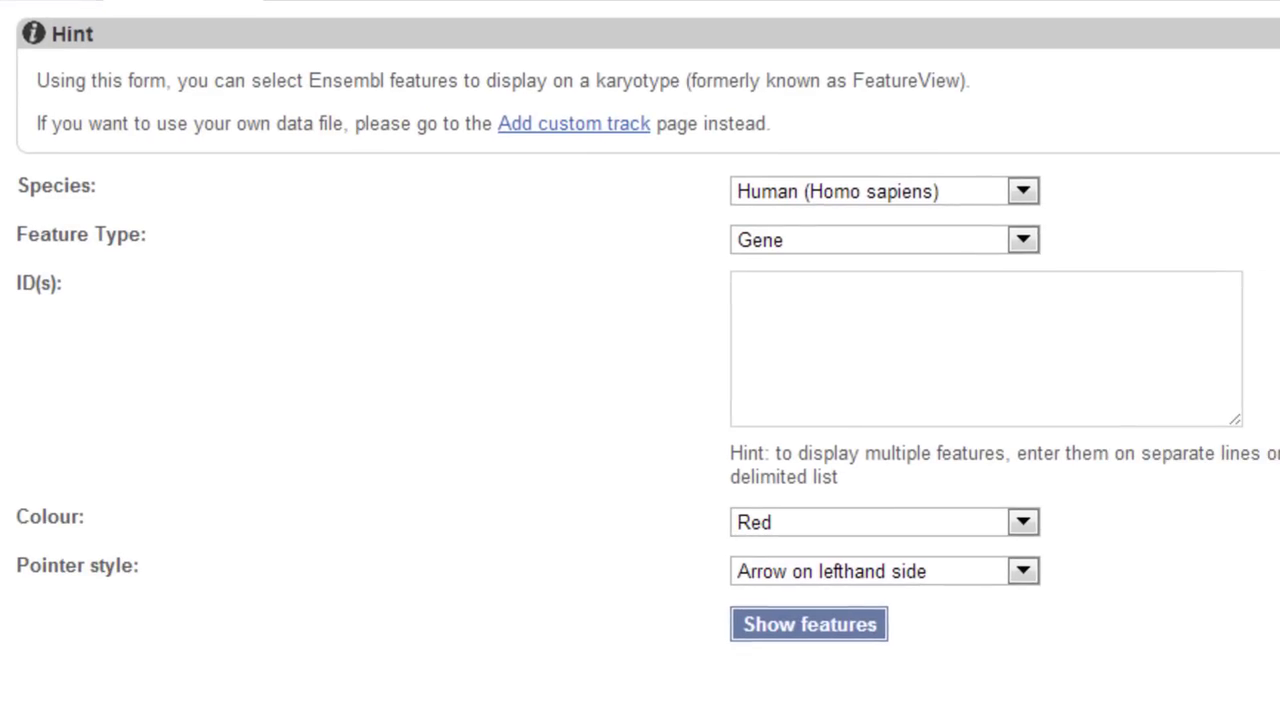
# Enter gene IDs TP53, BRCA1, BRCA2, CASP14, keep red left-hand arrows, and show the features.
pyautogui.click(904, 312)
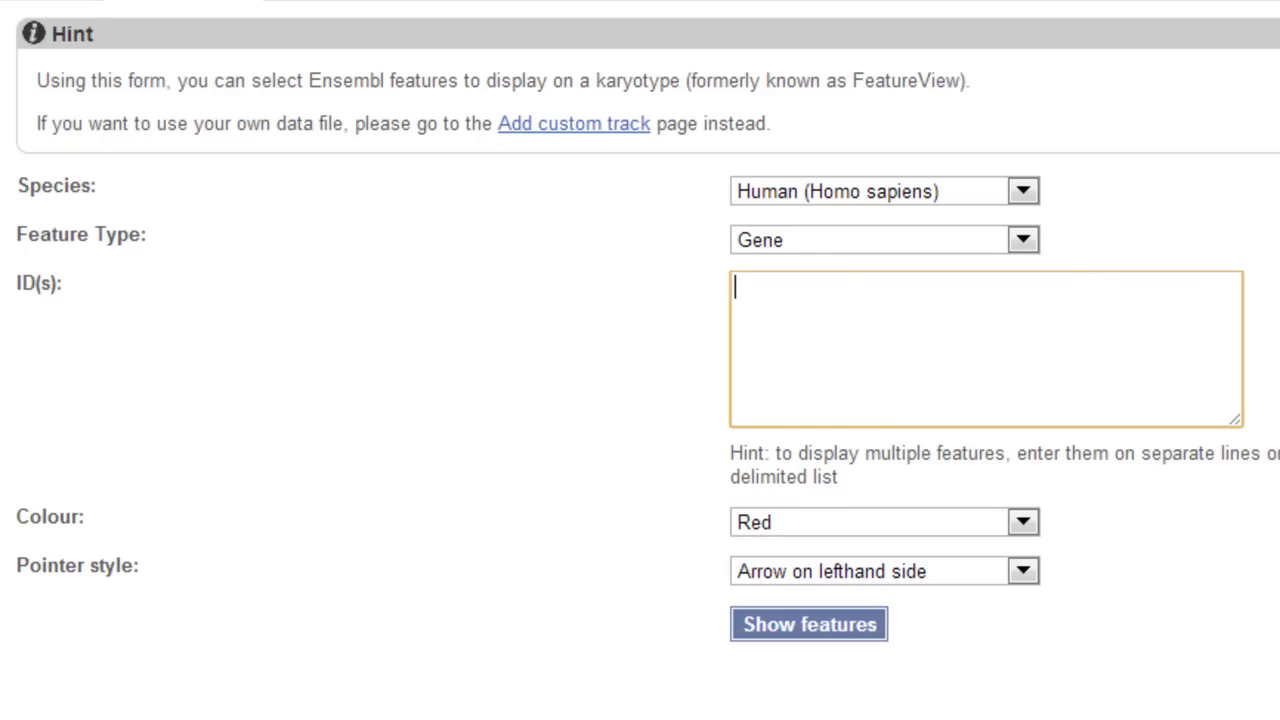
pyautogui.click(1023, 241)
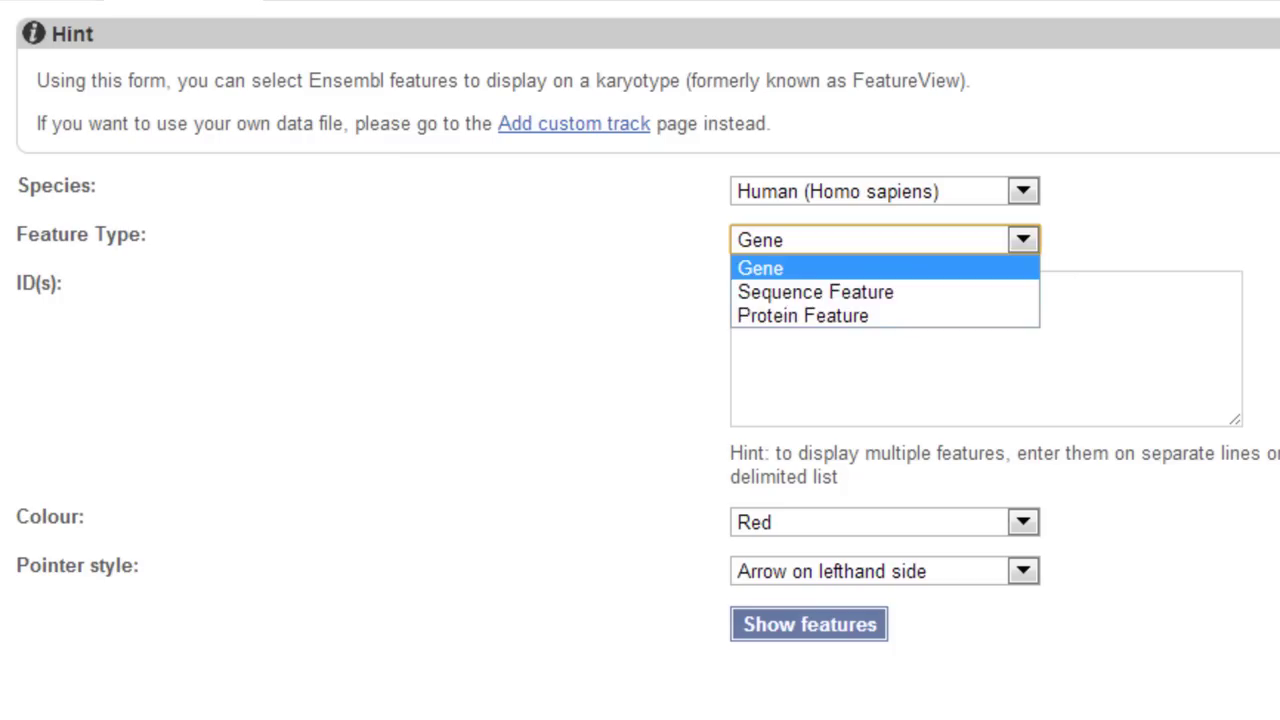
pyautogui.press('Return')
pyautogui.press('Tab')
pyautogui.write('TP53, ')
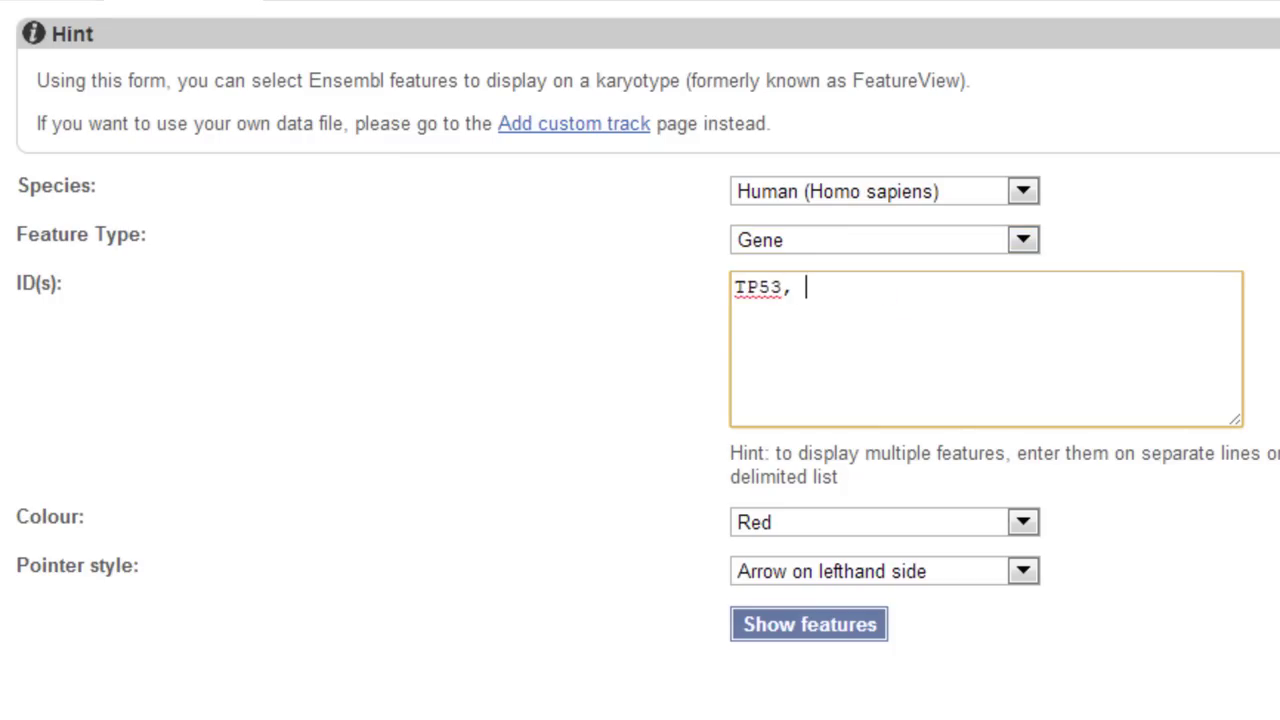
pyautogui.write('BRCA1, BRCA2, CASP14')
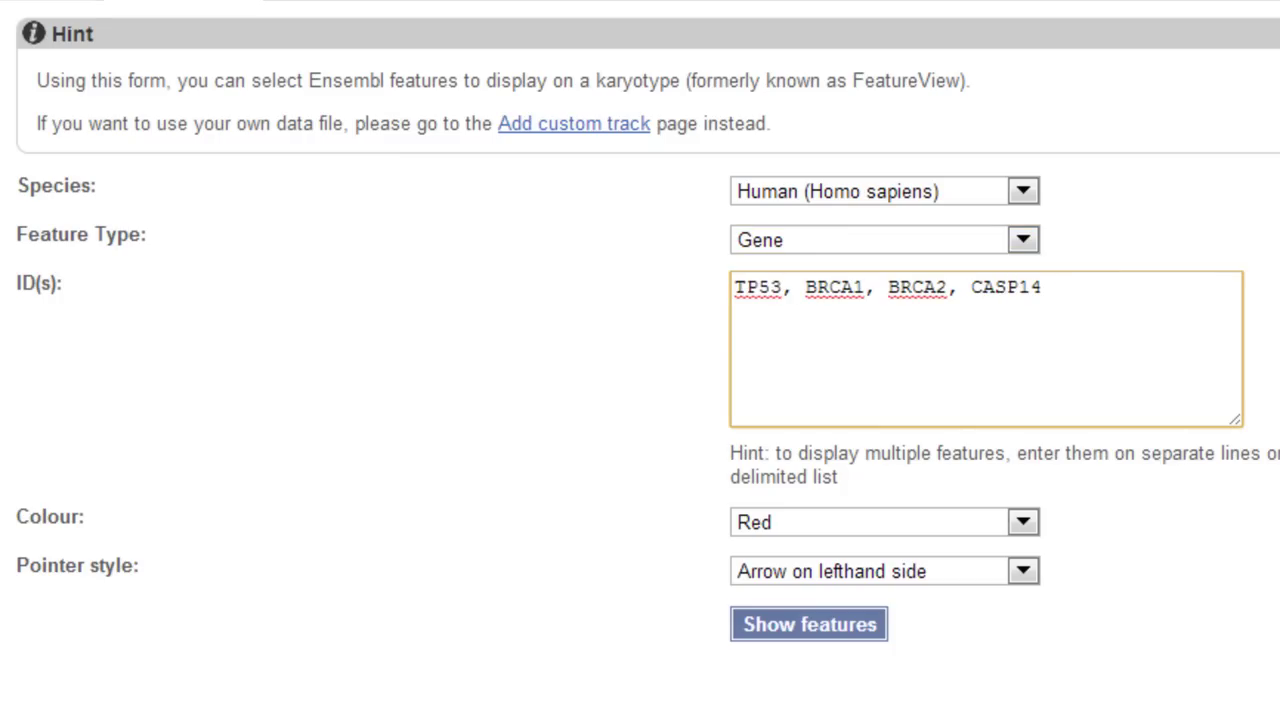
pyautogui.click(1023, 524)
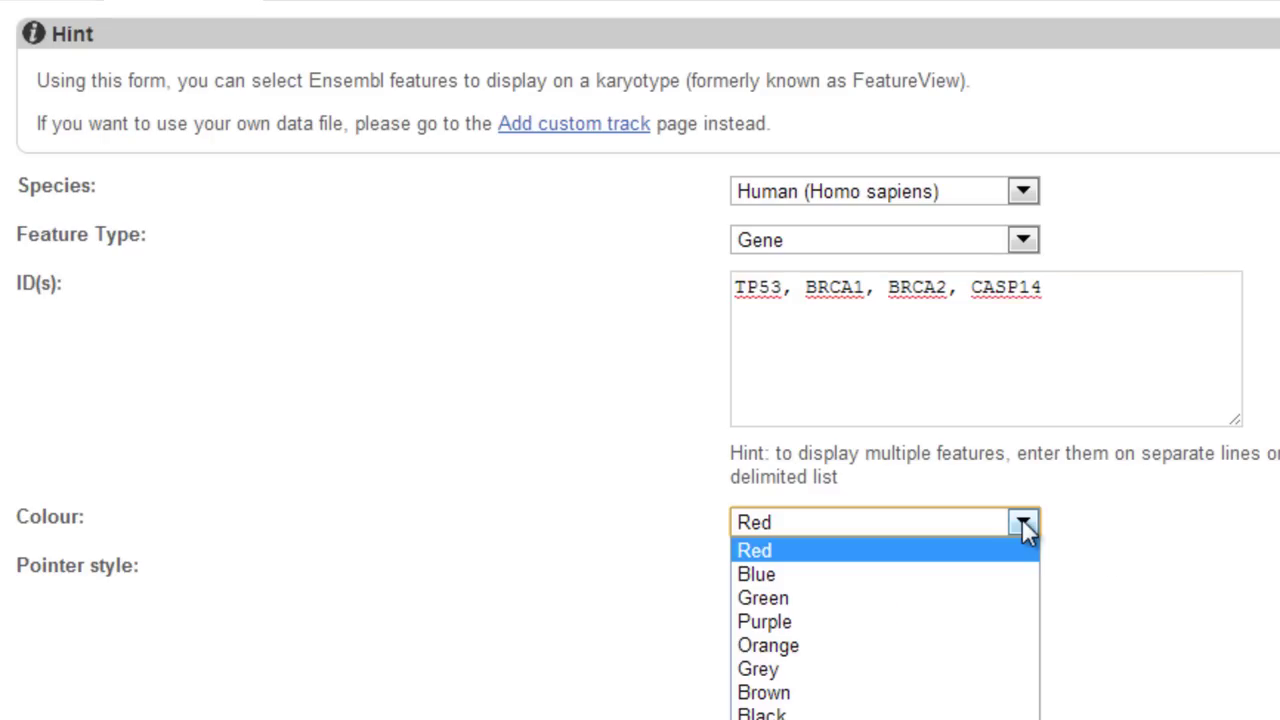
pyautogui.click(1130, 544)
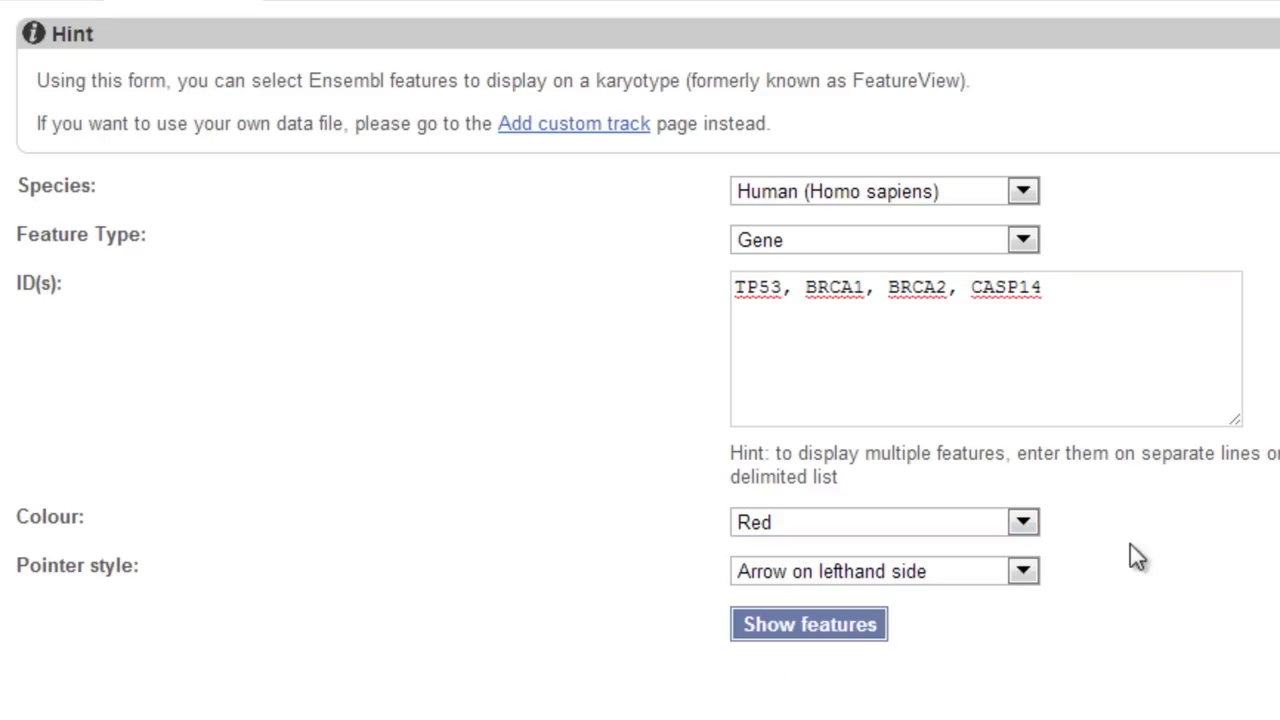
pyautogui.click(1022, 575)
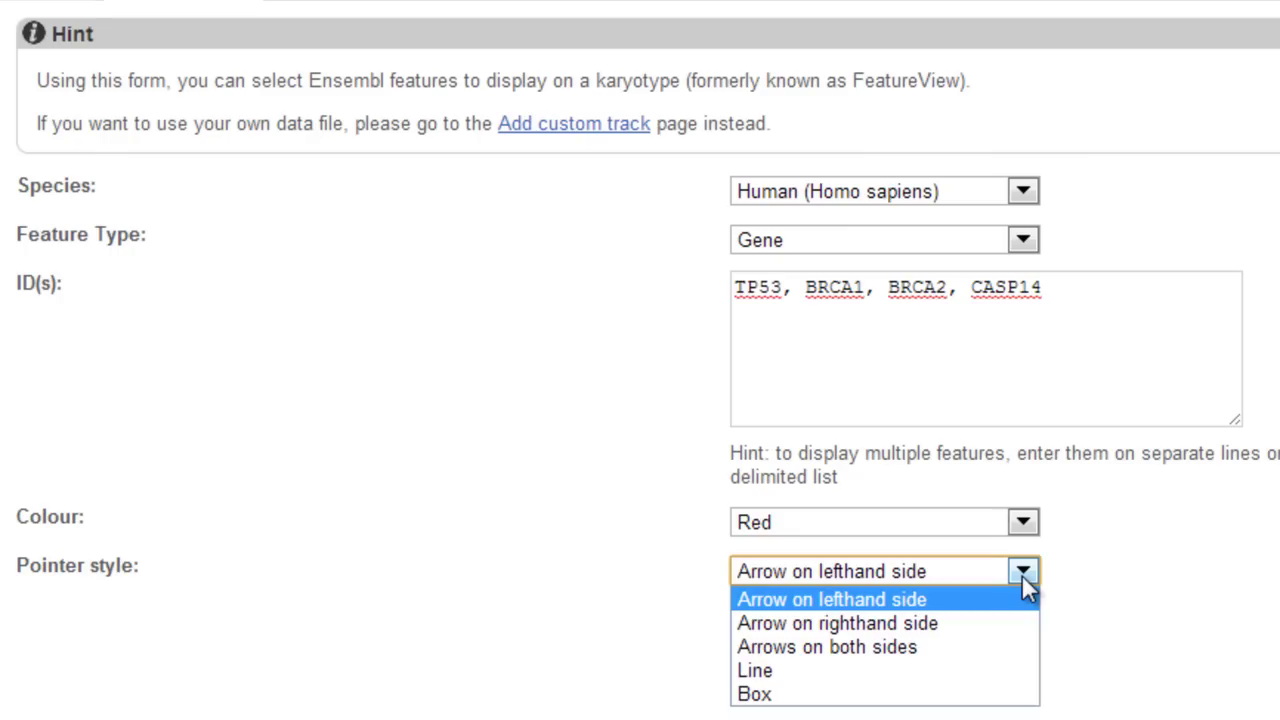
pyautogui.click(1237, 592)
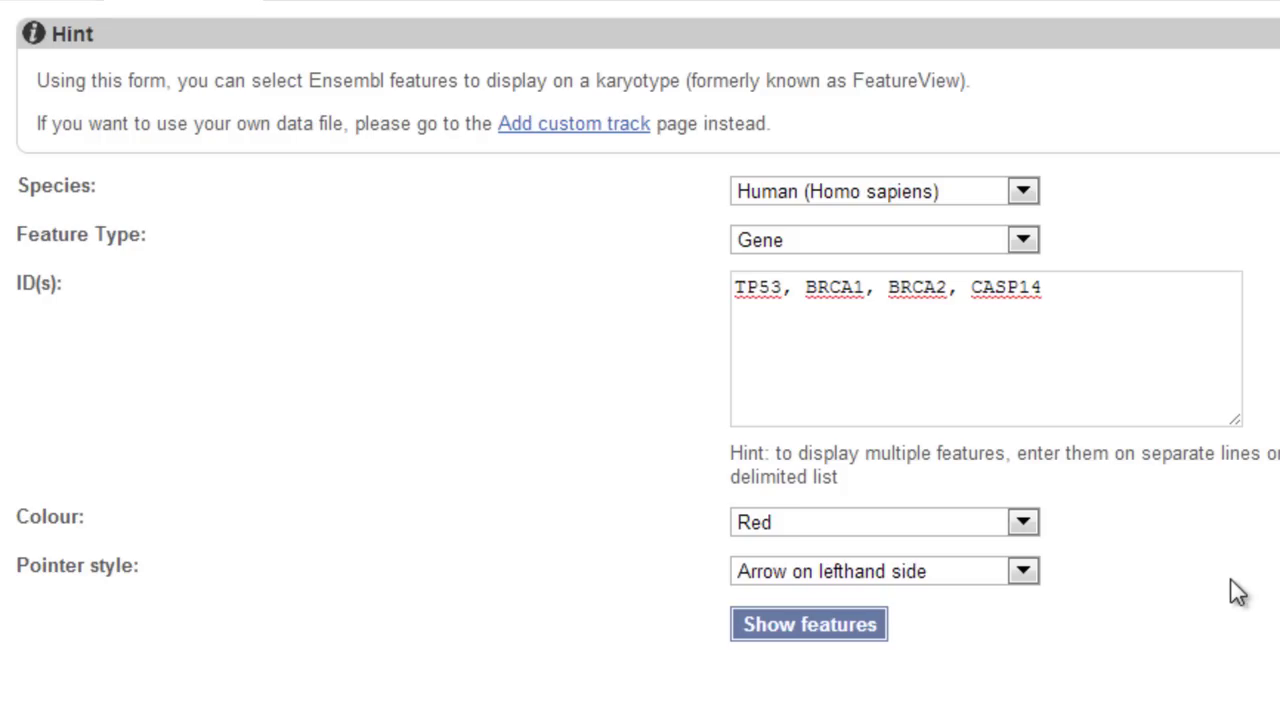
pyautogui.click(826, 630)
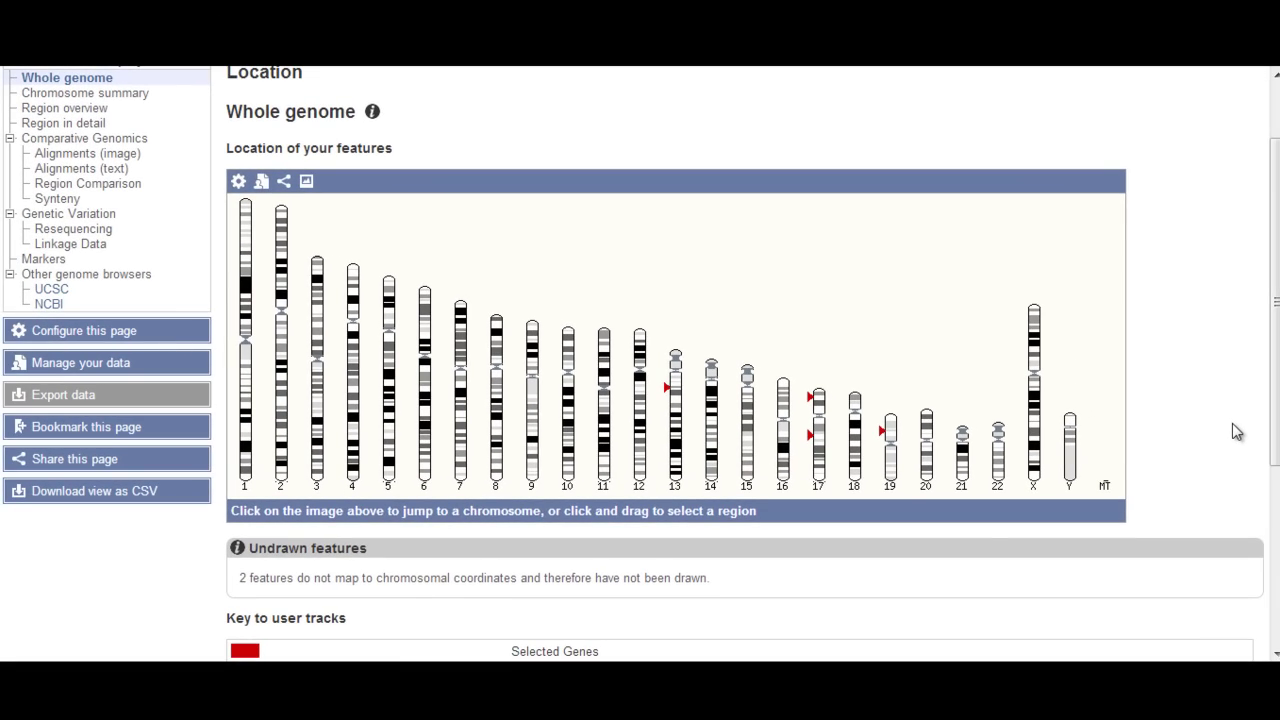
pyautogui.scroll(-1, 1233, 424)
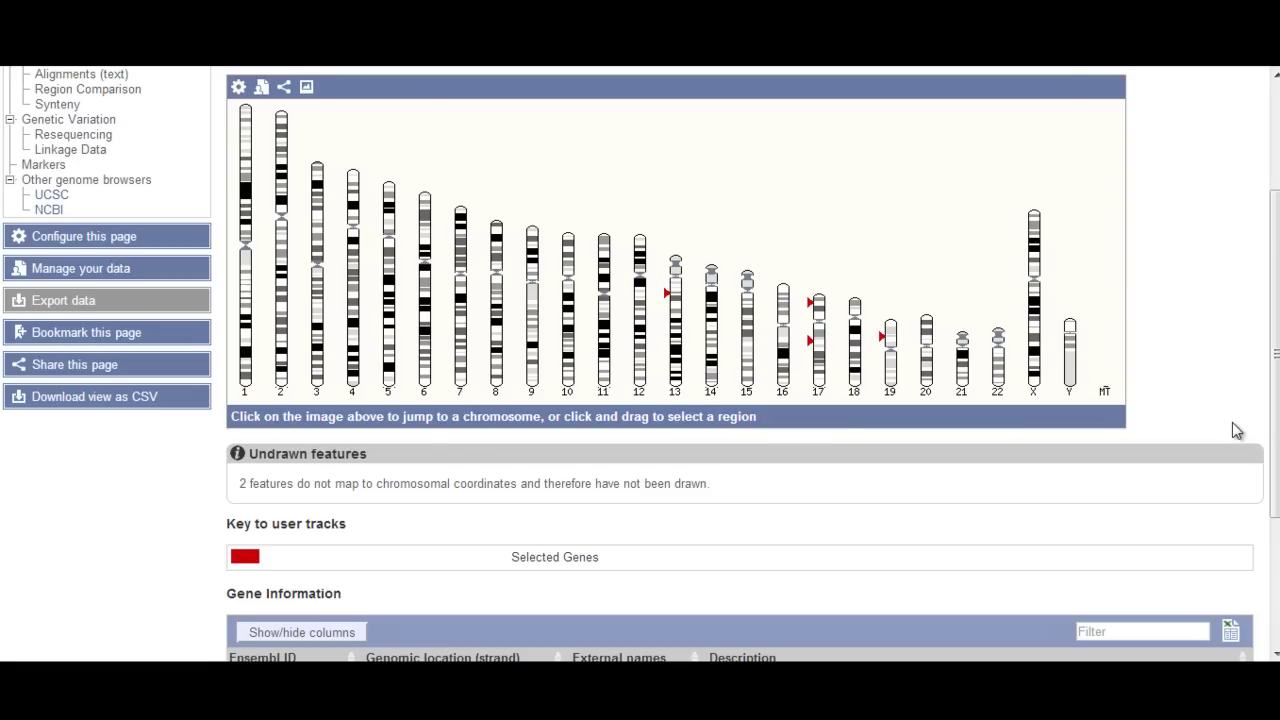
pyautogui.scroll(-1, 1232, 422)
pyautogui.scroll(-1, 1232, 422)
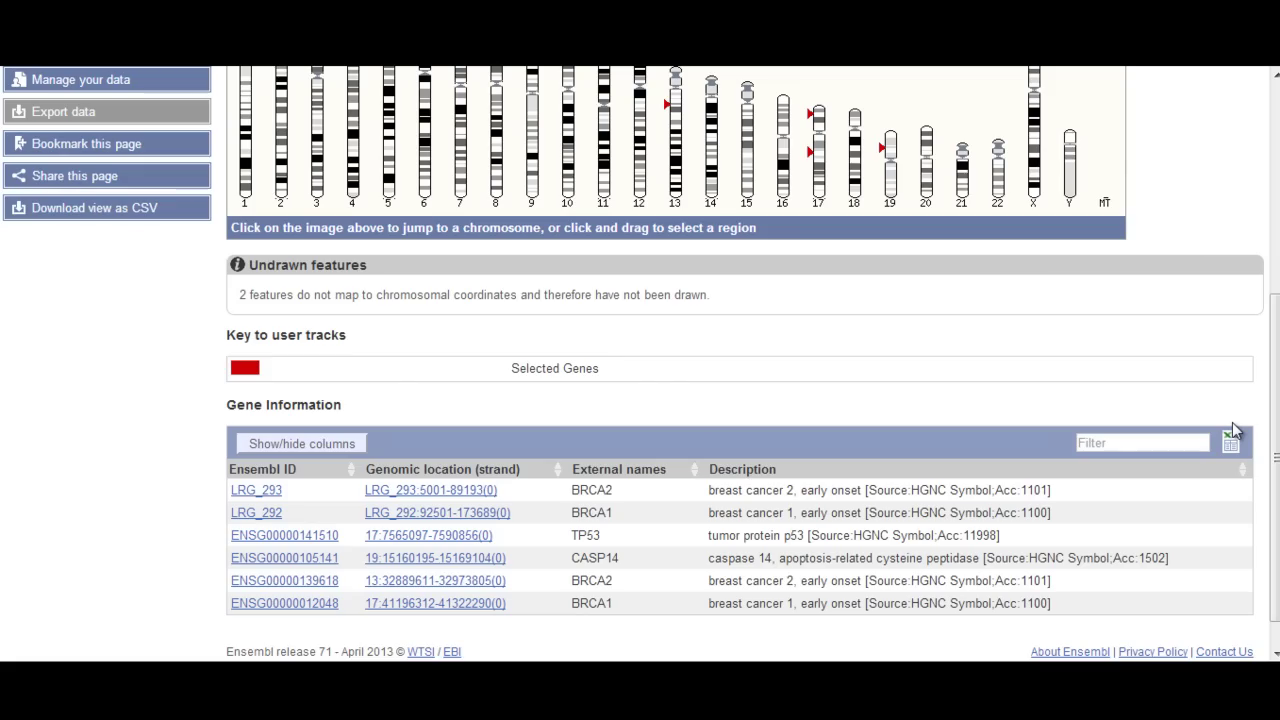
pyautogui.scroll(-1, 1233, 425)
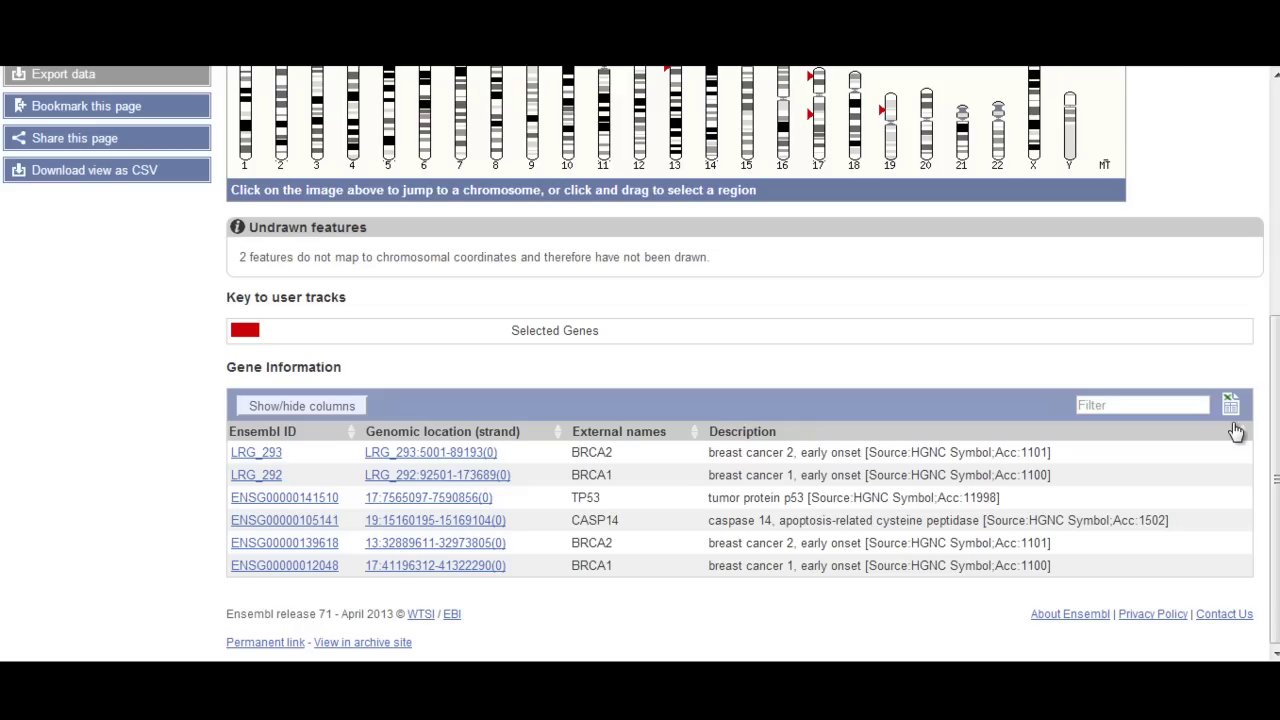
pyautogui.scroll(10, 1237, 430)
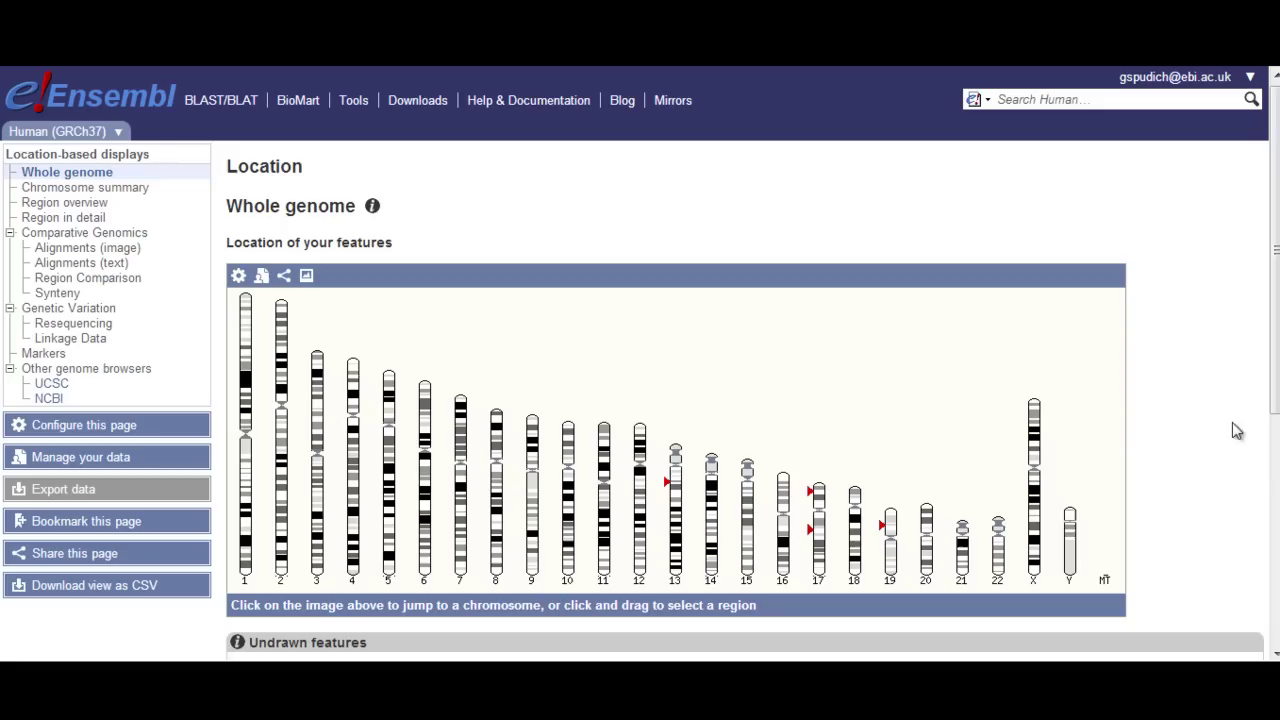
# Save the INSR GFF upload to the account from the Manage your data list.
pyautogui.click(127, 459)
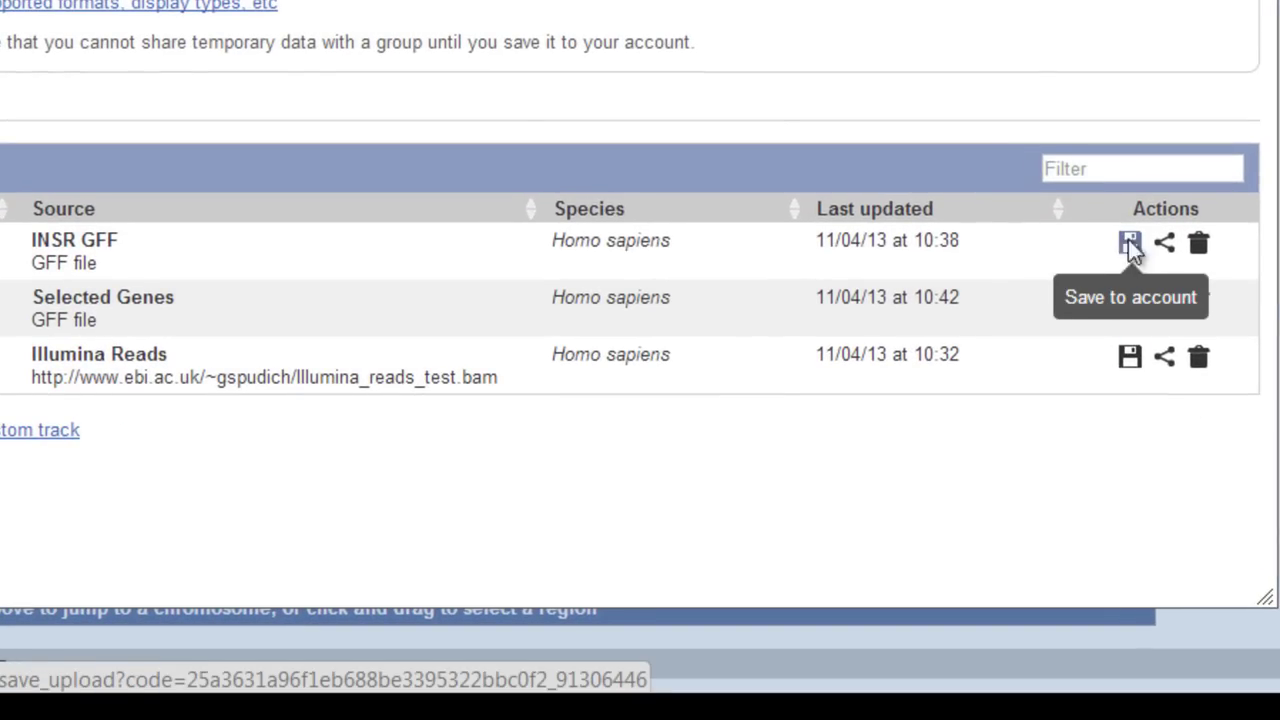
pyautogui.click(1128, 241)
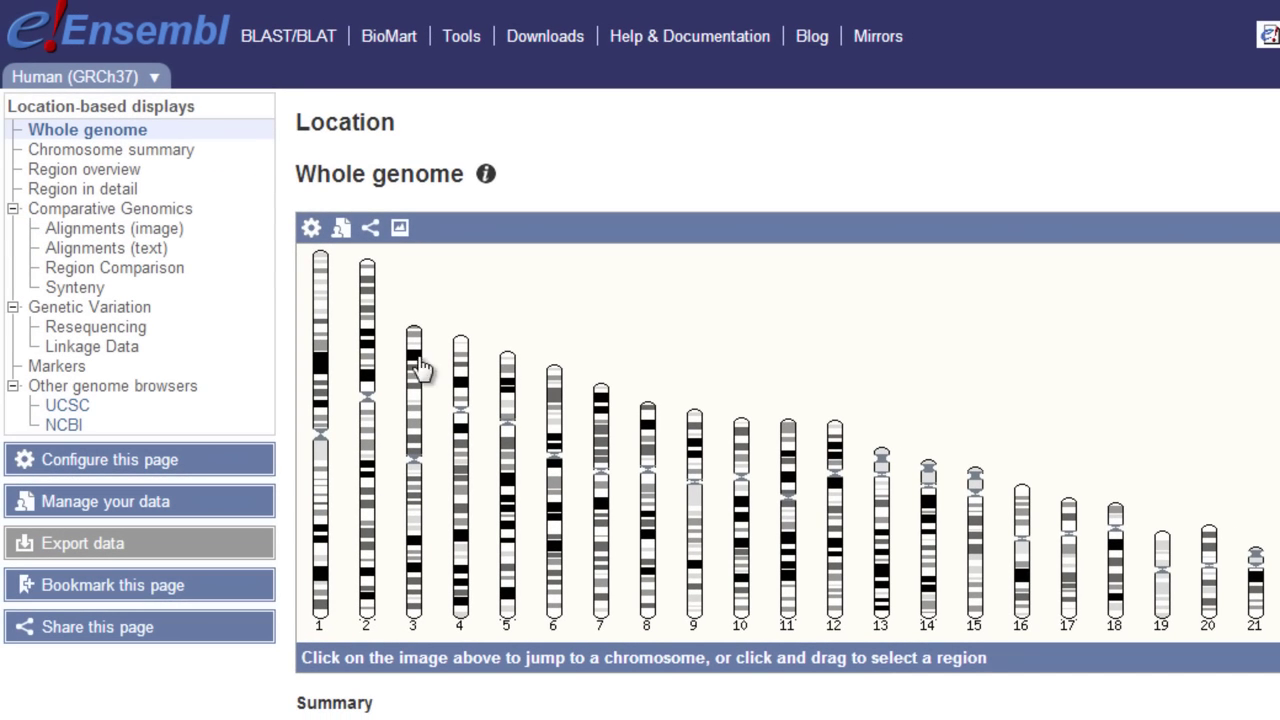
pyautogui.click(240, 462)
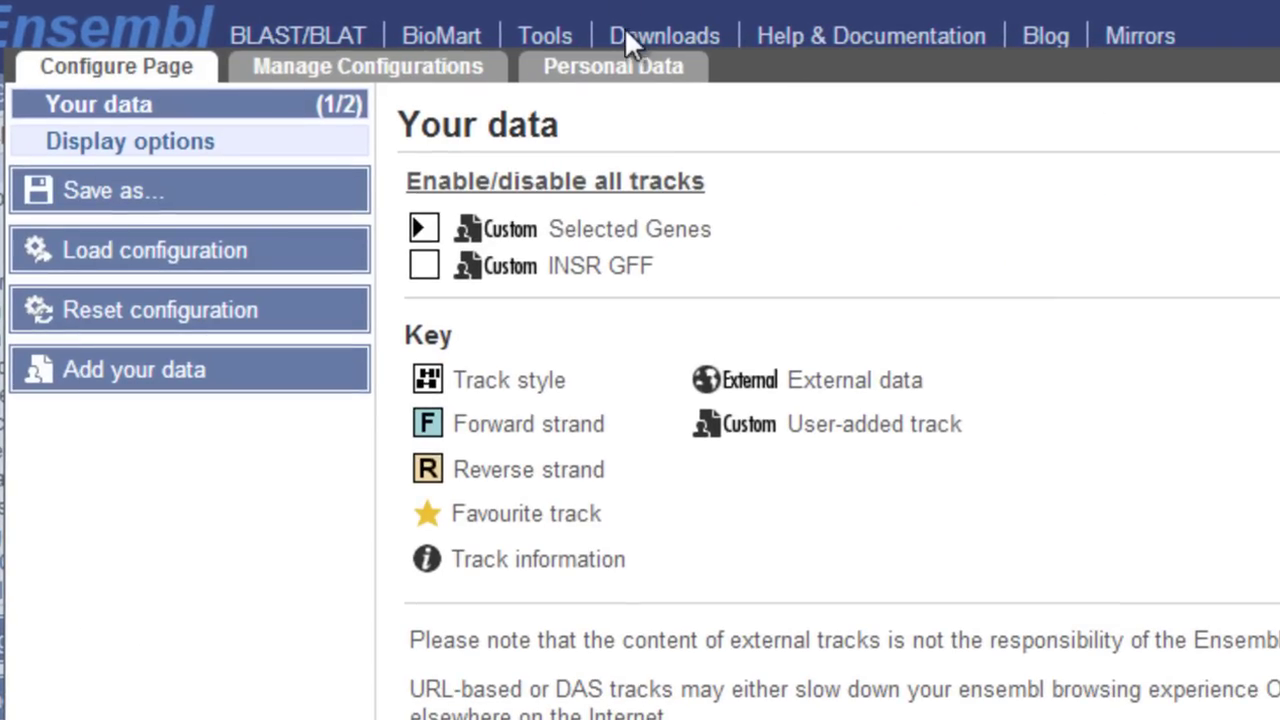
pyautogui.click(630, 70)
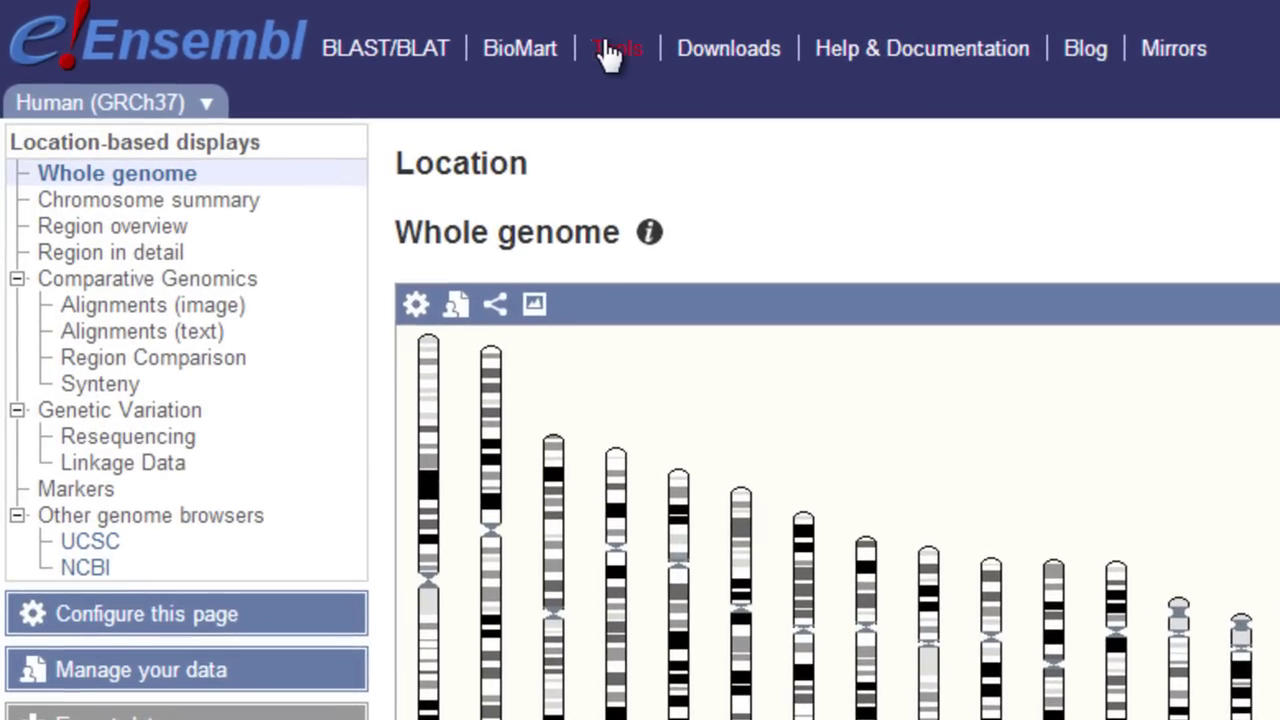
# Open the Variant Effect Predictor, name the pasted variants 'Test VEP', and submit them.
pyautogui.click(612, 50)
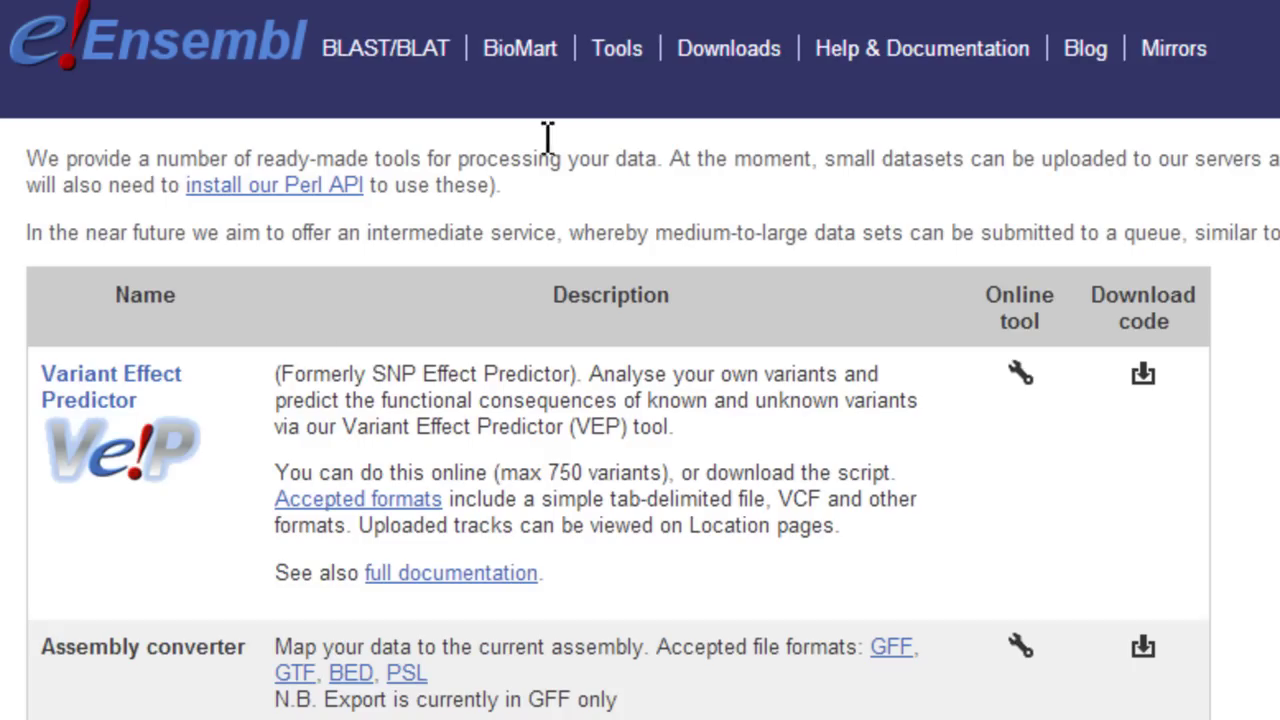
pyautogui.click(145, 455)
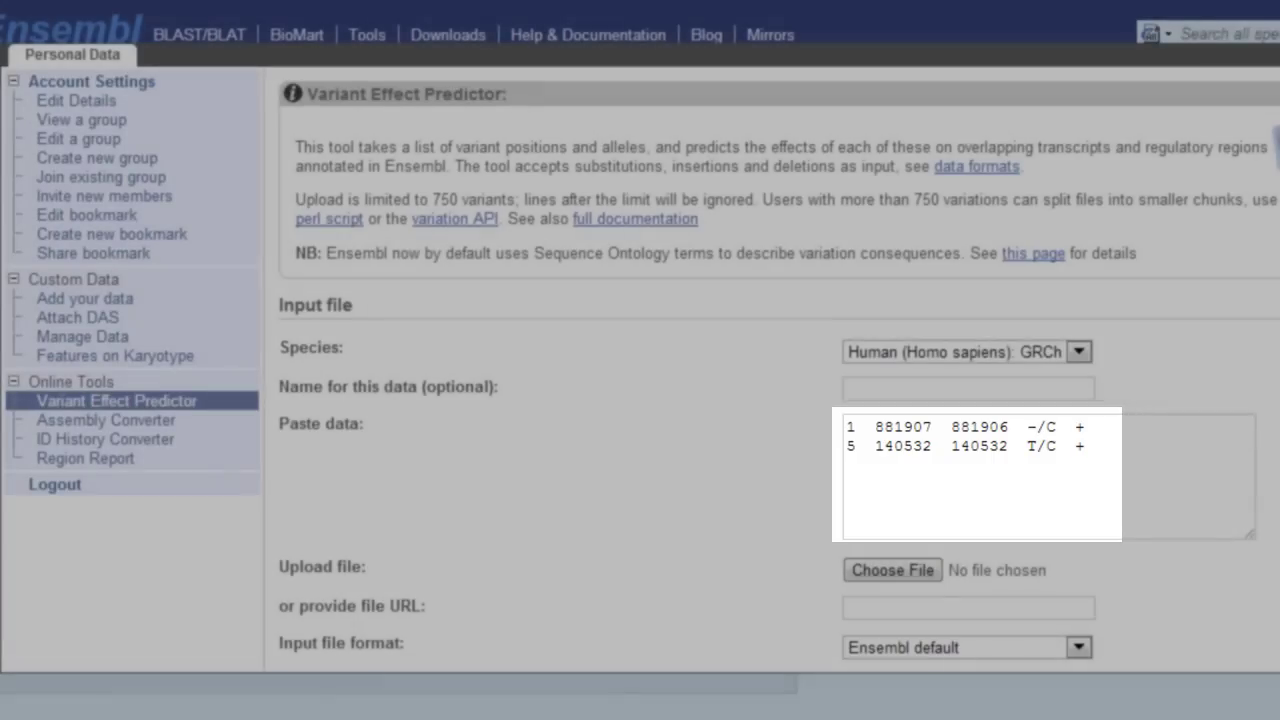
pyautogui.click(1052, 394)
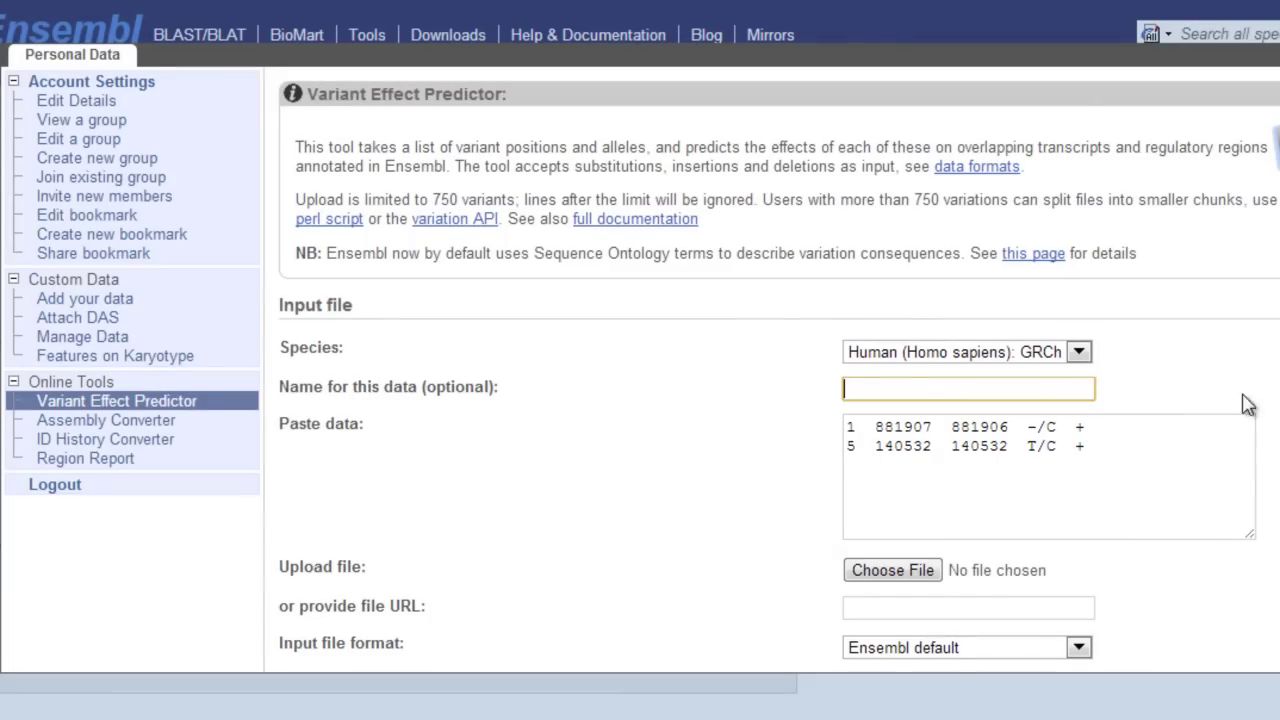
pyautogui.write('Test VEP')
pyautogui.scroll(-1, 1278, 390)
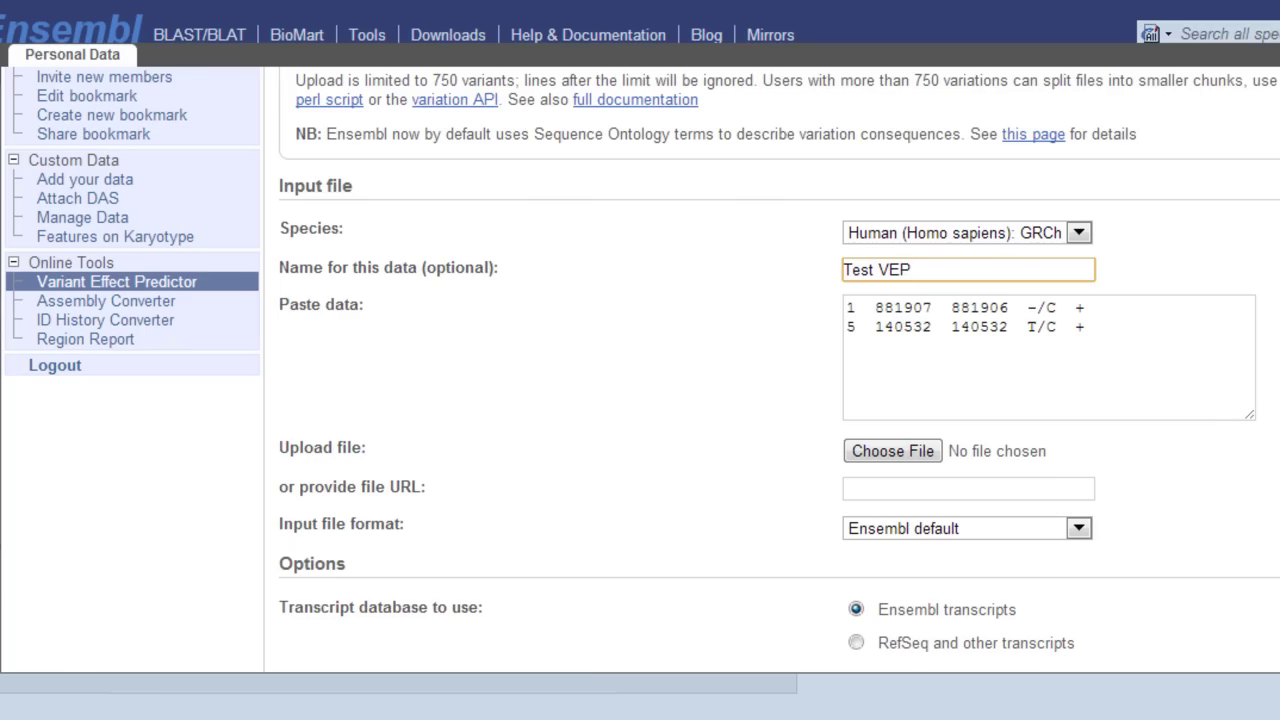
pyautogui.scroll(-1, 640, 370)
pyautogui.scroll(-5, 993, 658)
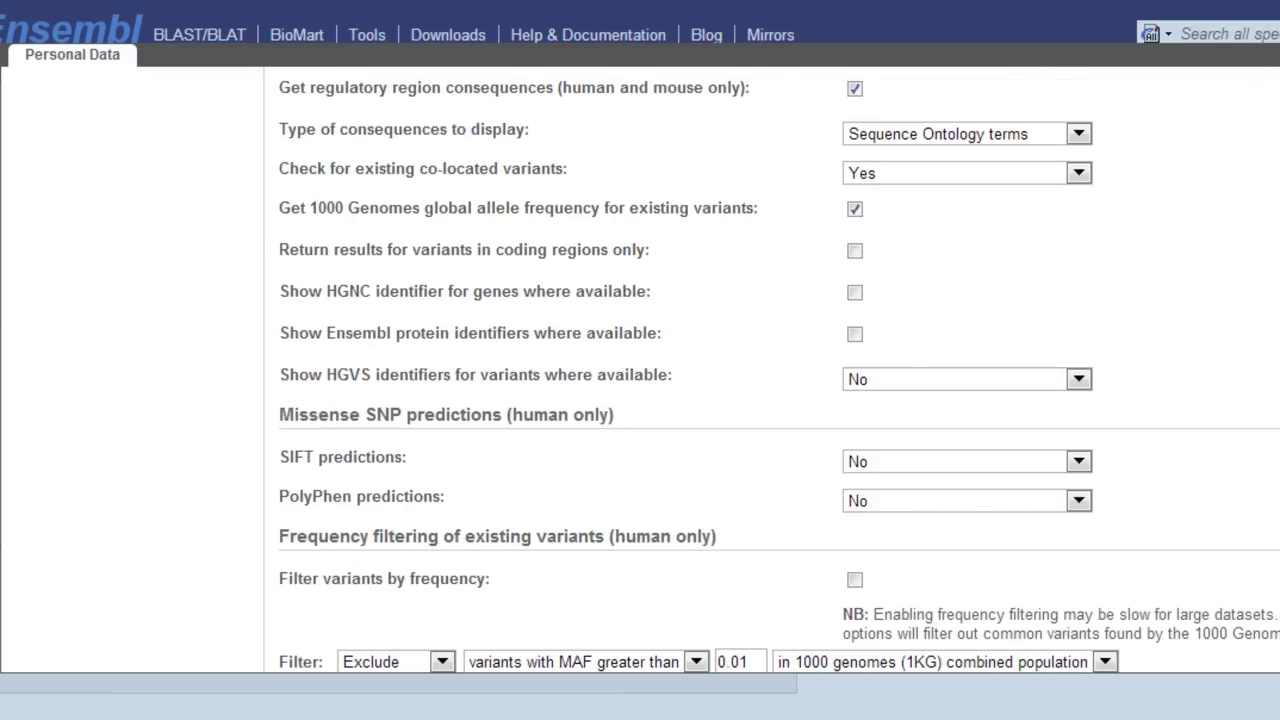
pyautogui.click(884, 628)
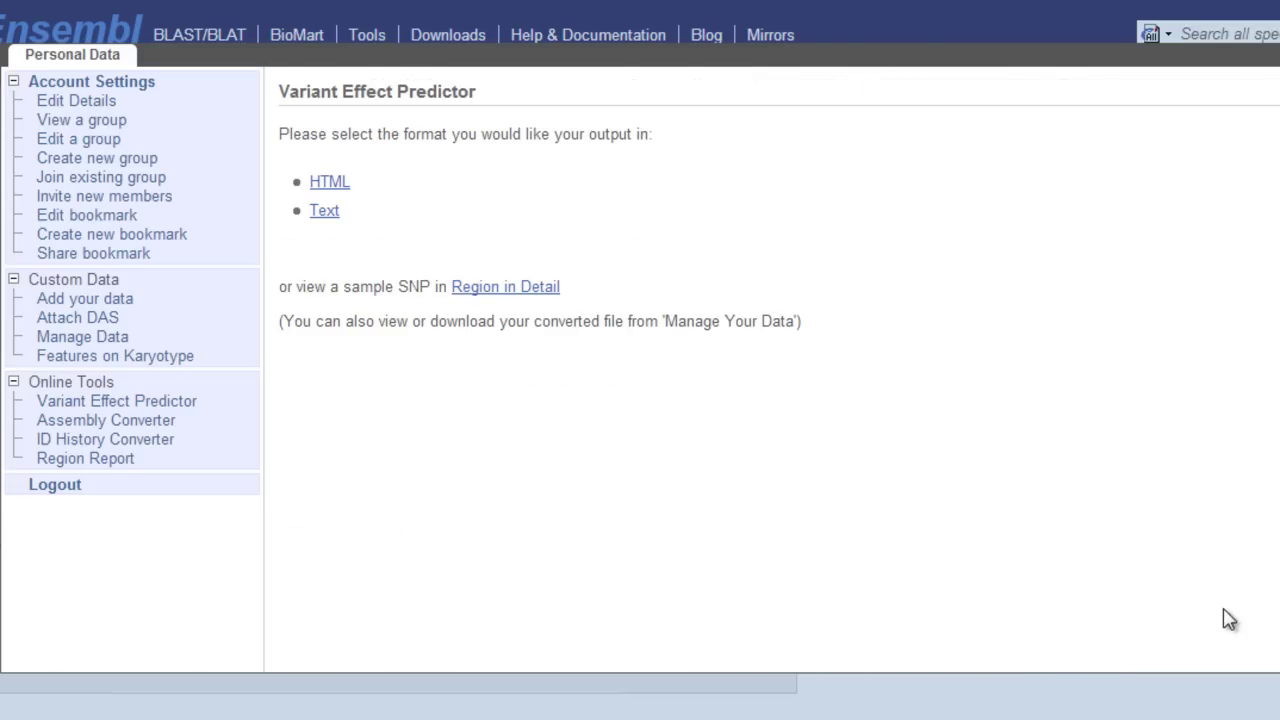
# View the results as HTML and follow the first variant's location, chromosome 1:881,406-882,407.
pyautogui.click(345, 184)
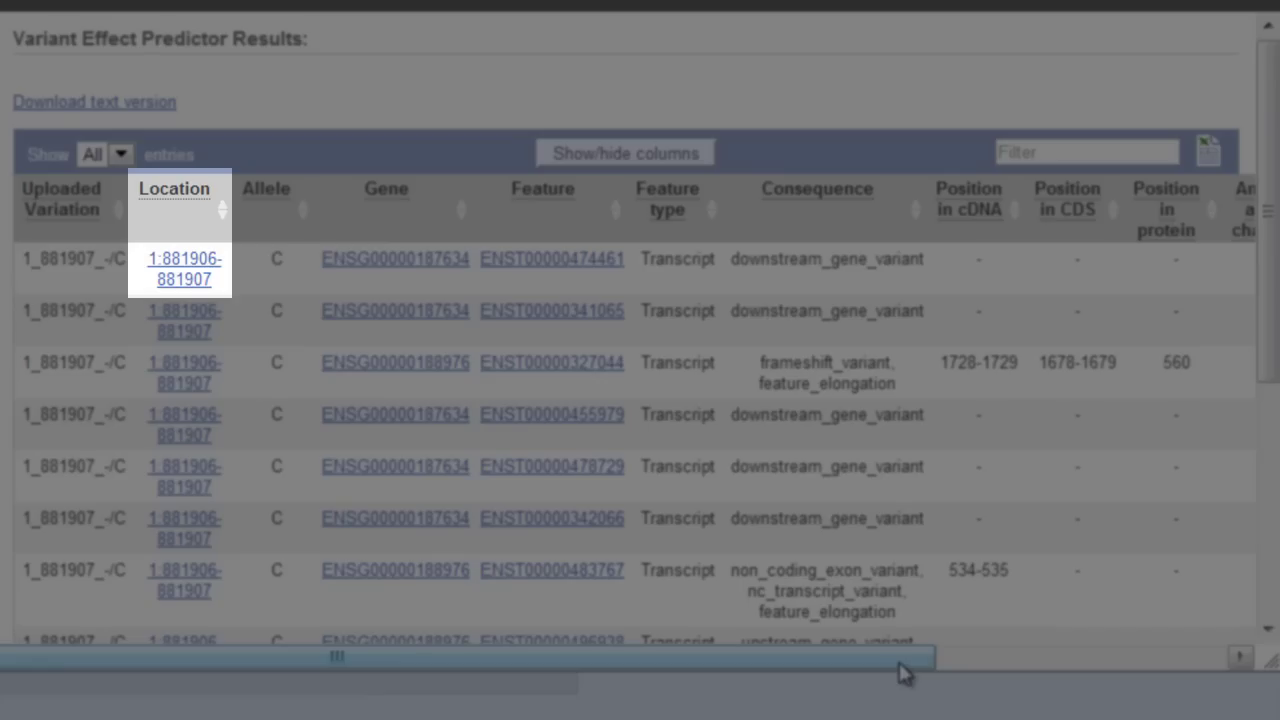
pyautogui.click(200, 264)
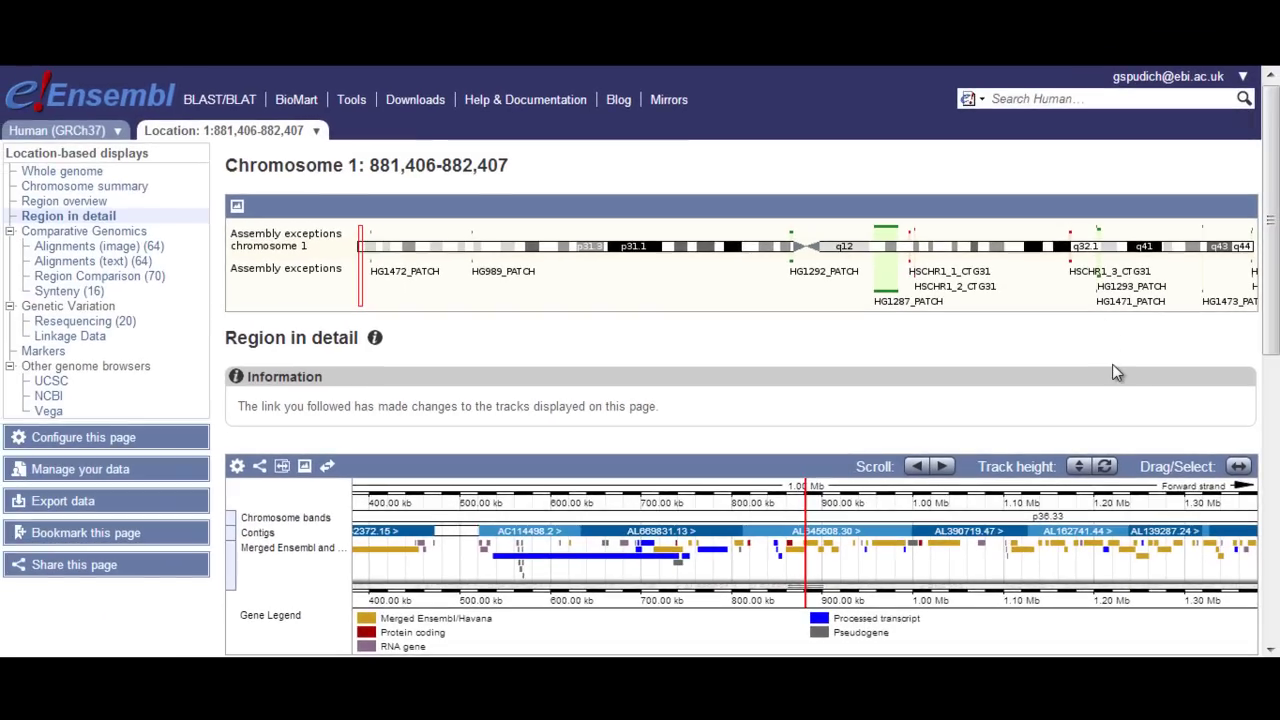
# Open the region image configuration and list the Your data custom tracks.
pyautogui.scroll(-1, 1125, 368)
pyautogui.scroll(-5, 1117, 372)
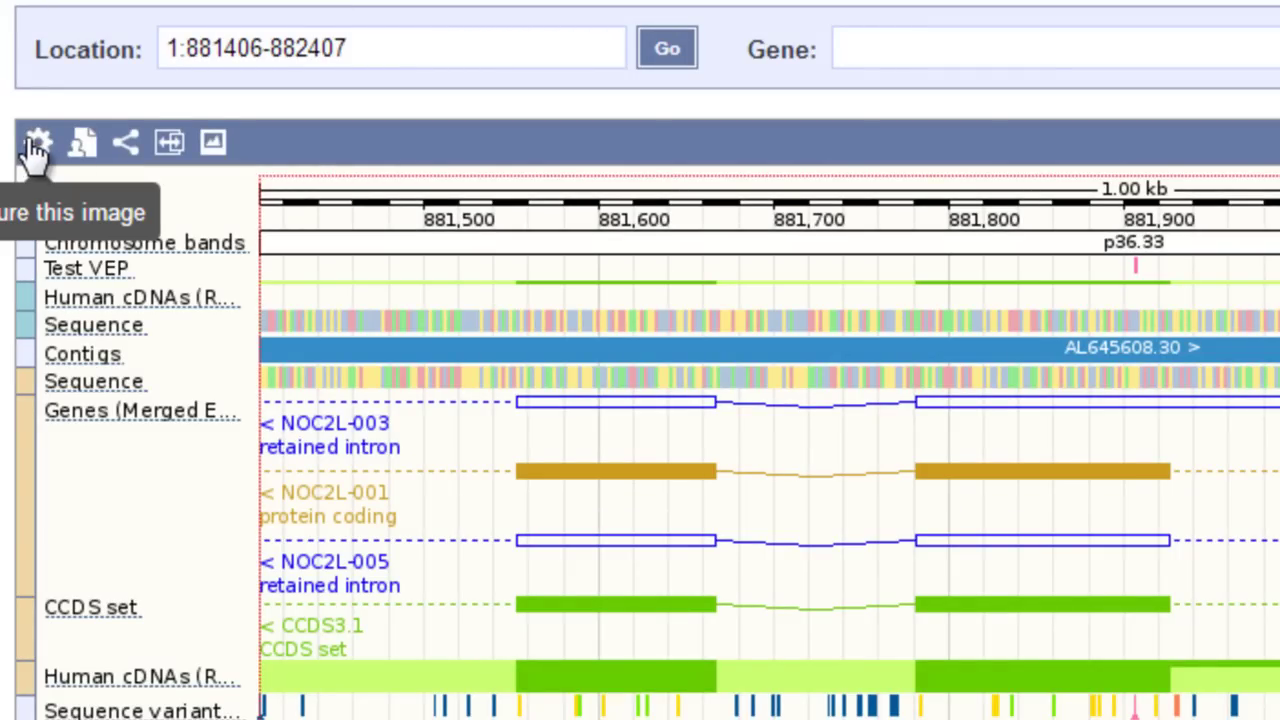
pyautogui.click(35, 145)
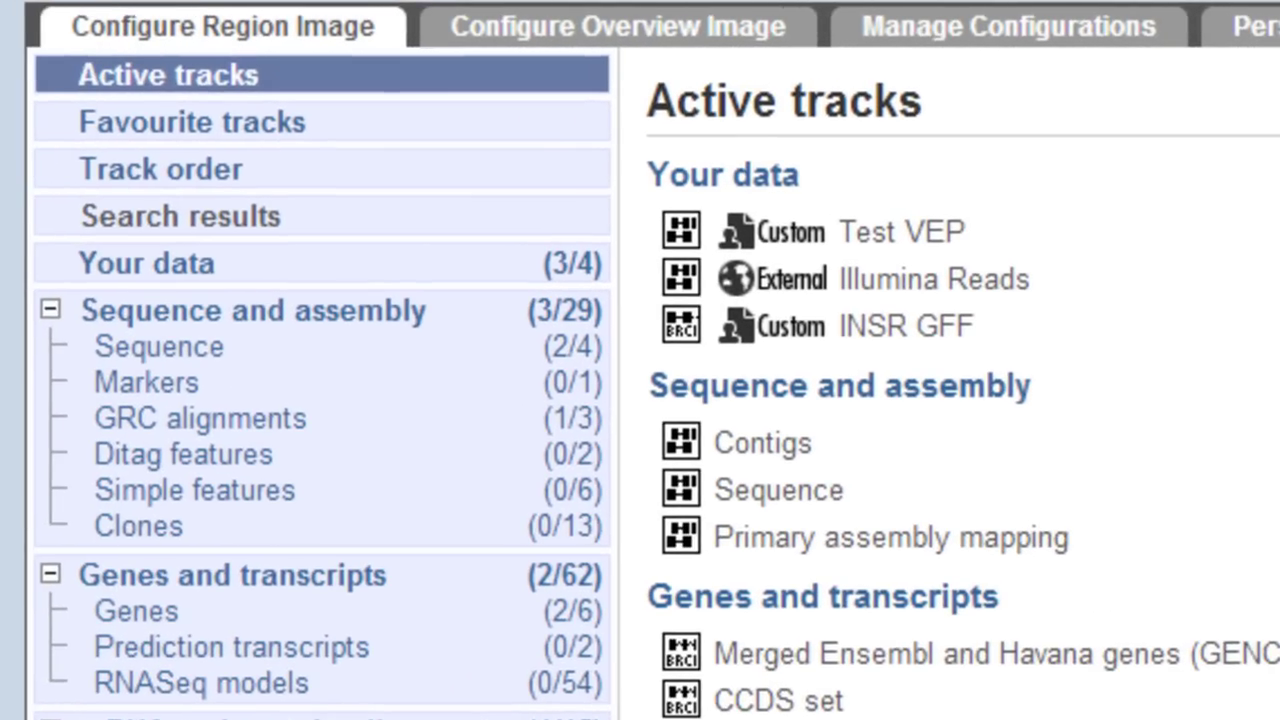
pyautogui.click(167, 266)
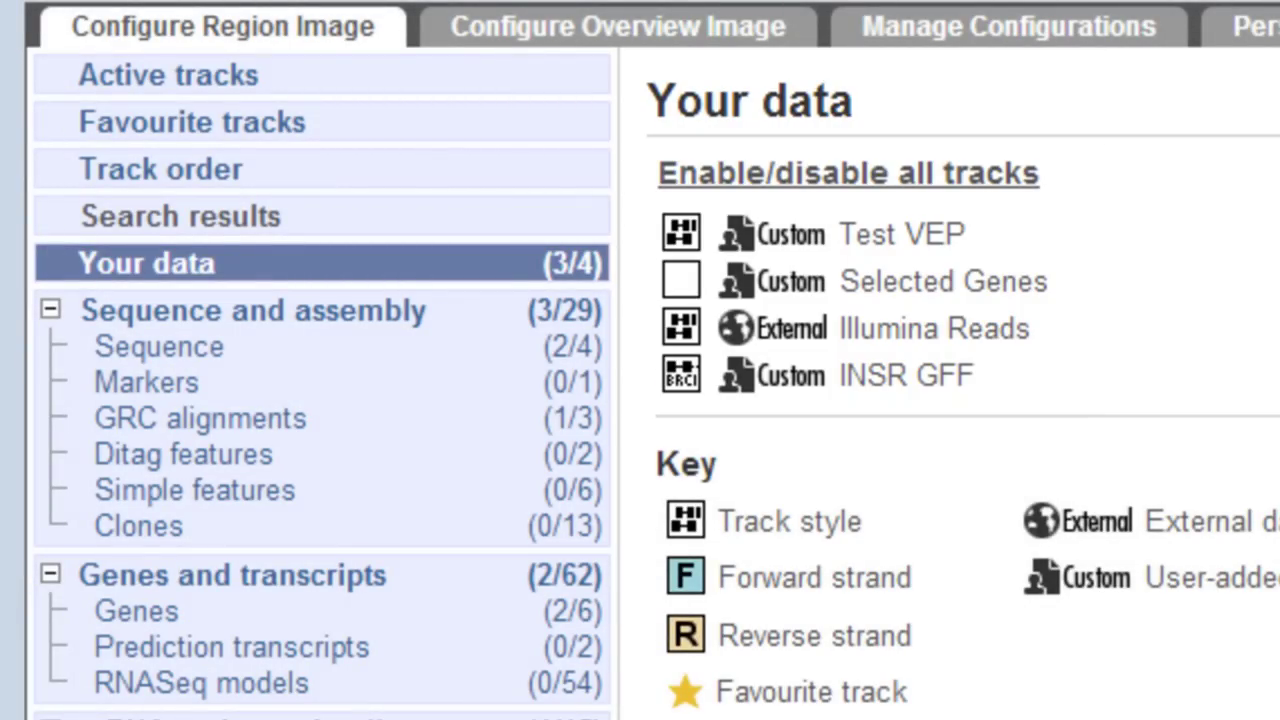
# Switch the Selected Genes track to the Labels style and close the configuration panel.
pyautogui.click(684, 287)
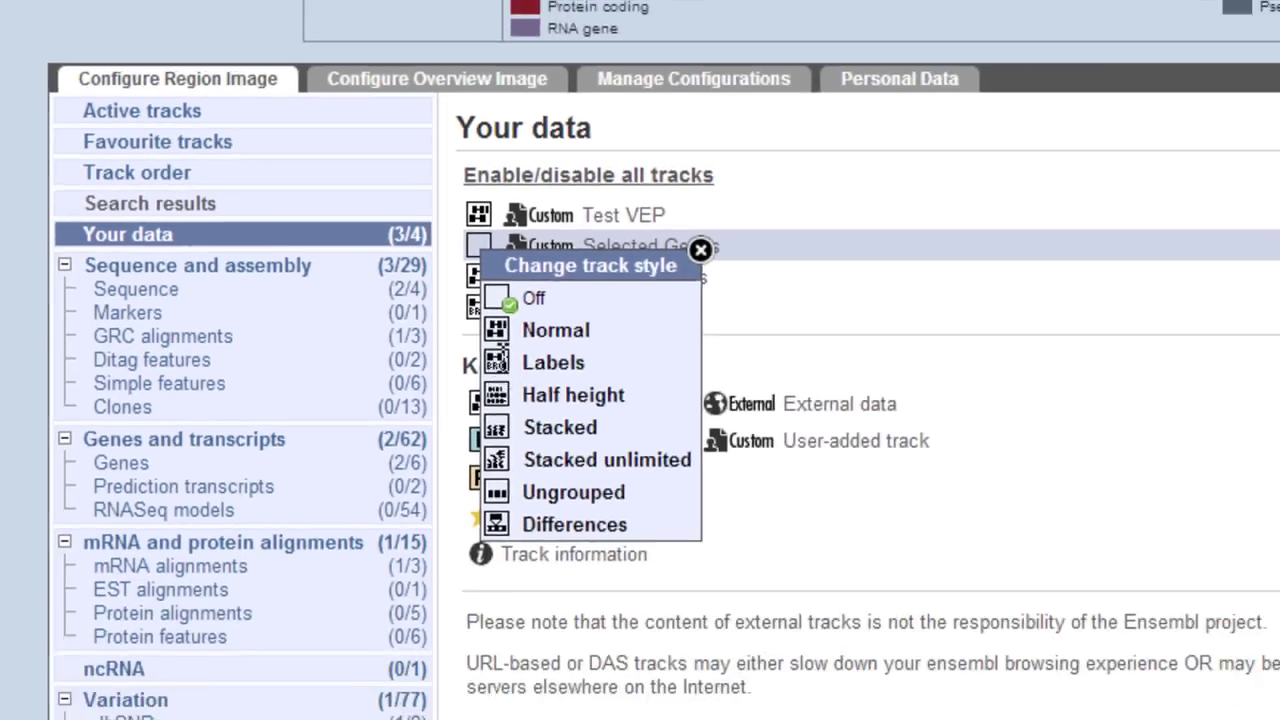
pyautogui.click(717, 452)
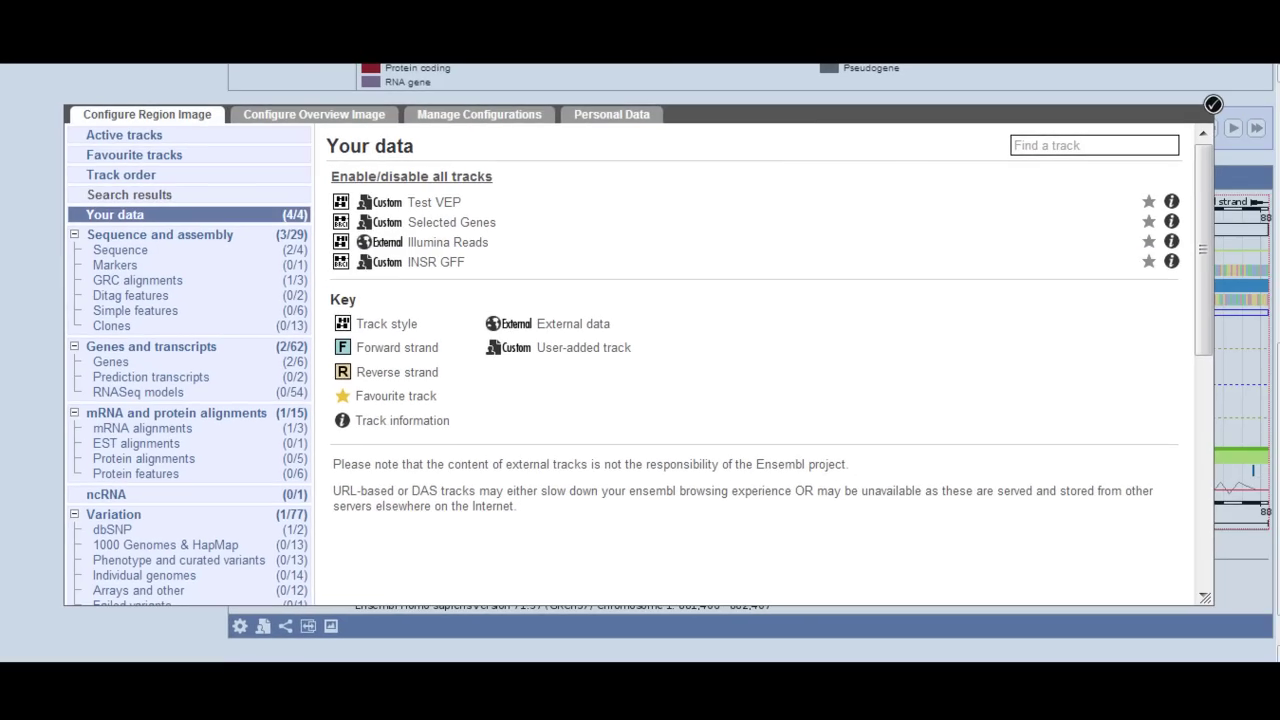
pyautogui.click(1220, 126)
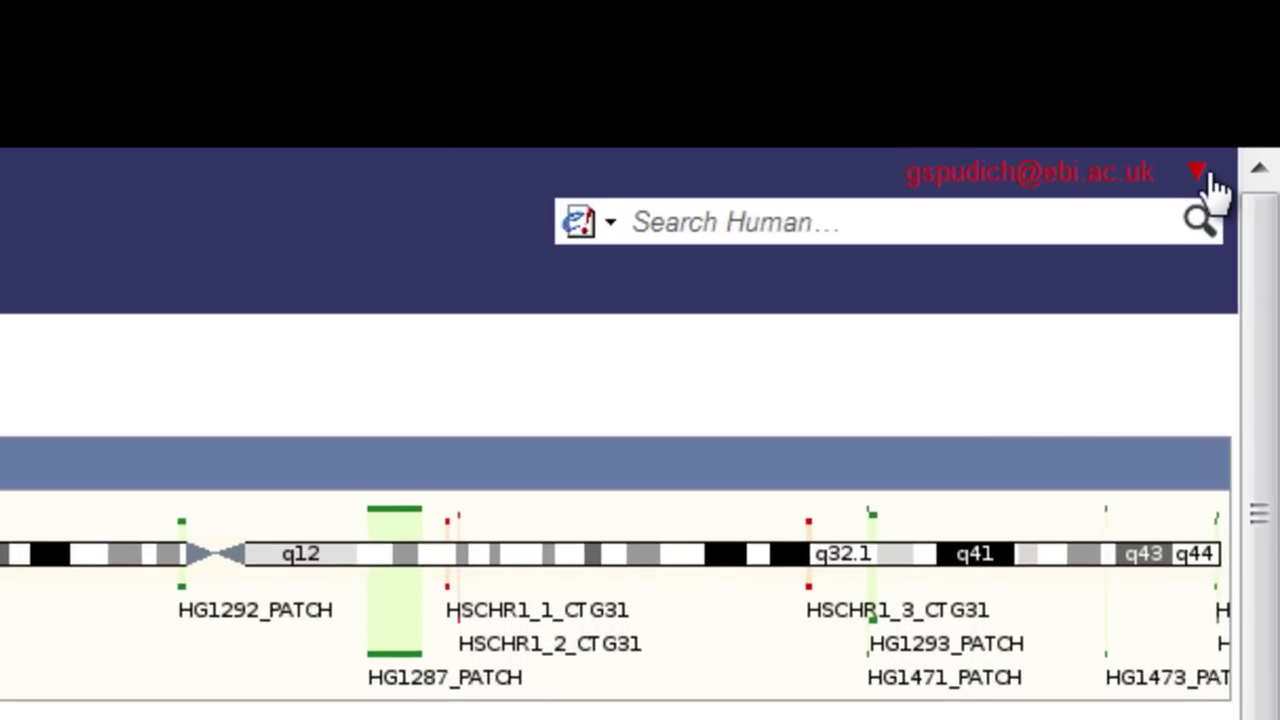
# Open Edit Settings from the account menu and start the Create new group form.
pyautogui.click(1203, 174)
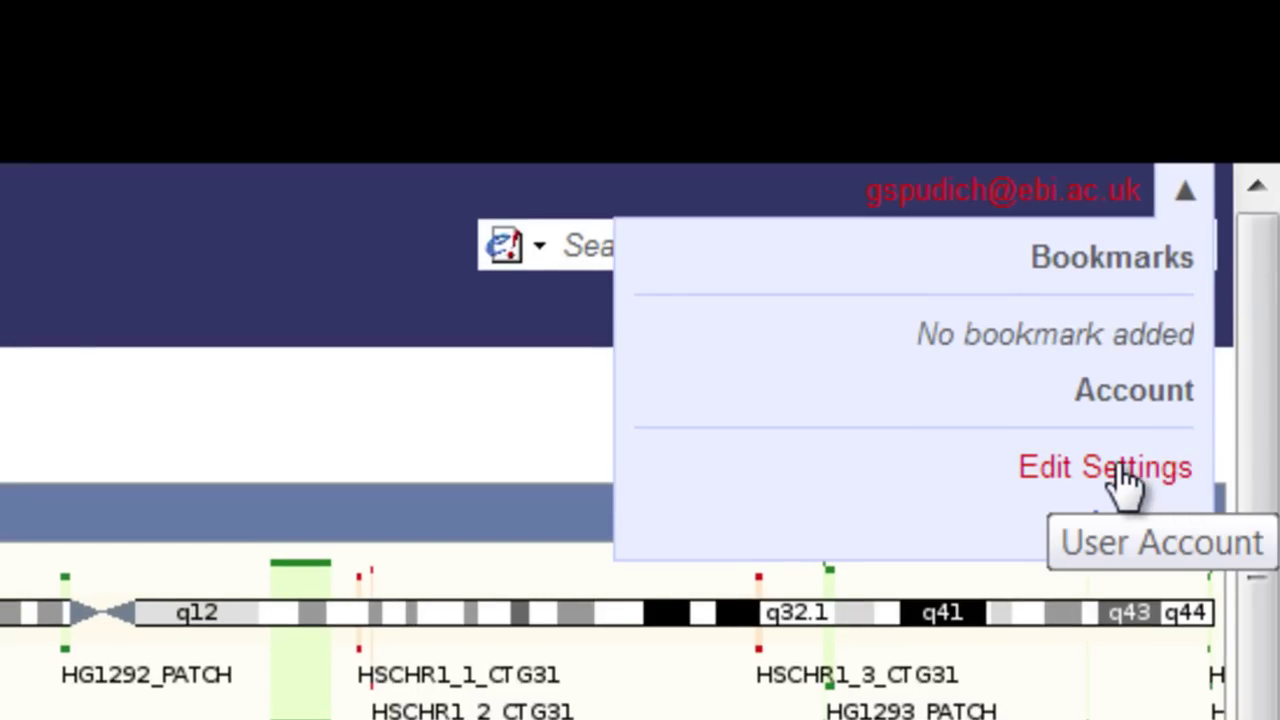
pyautogui.click(1120, 470)
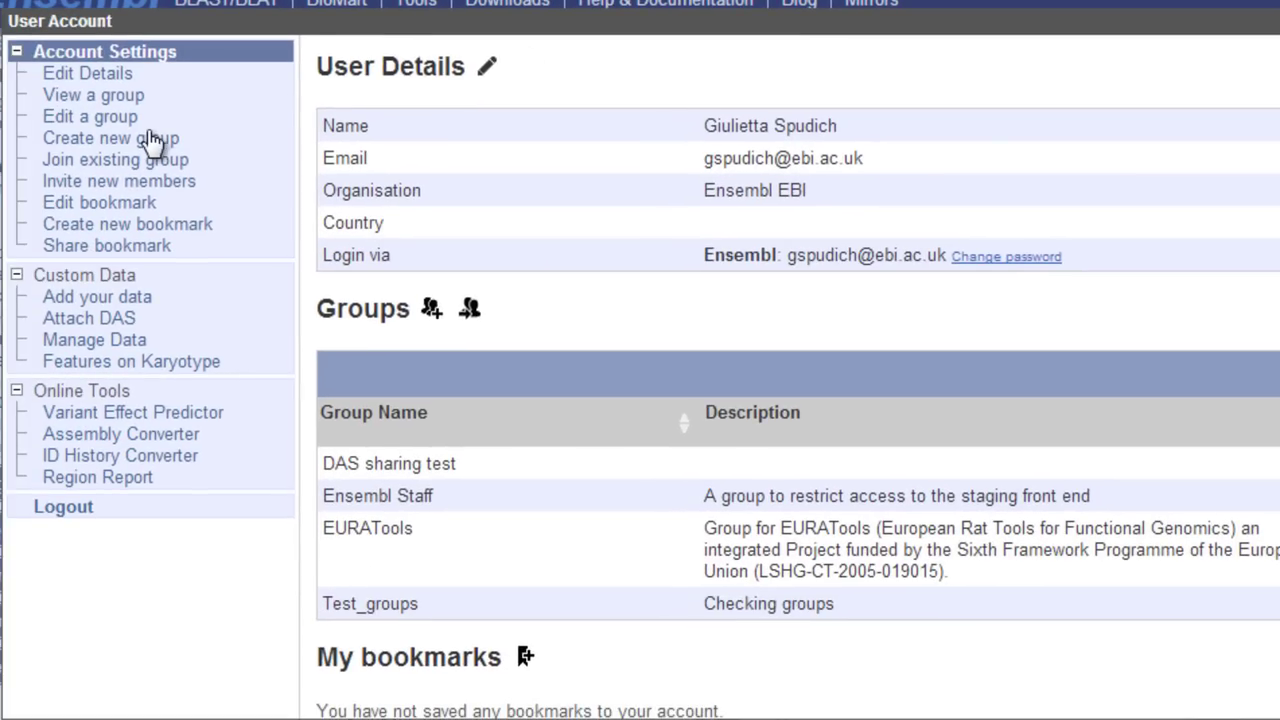
pyautogui.click(150, 140)
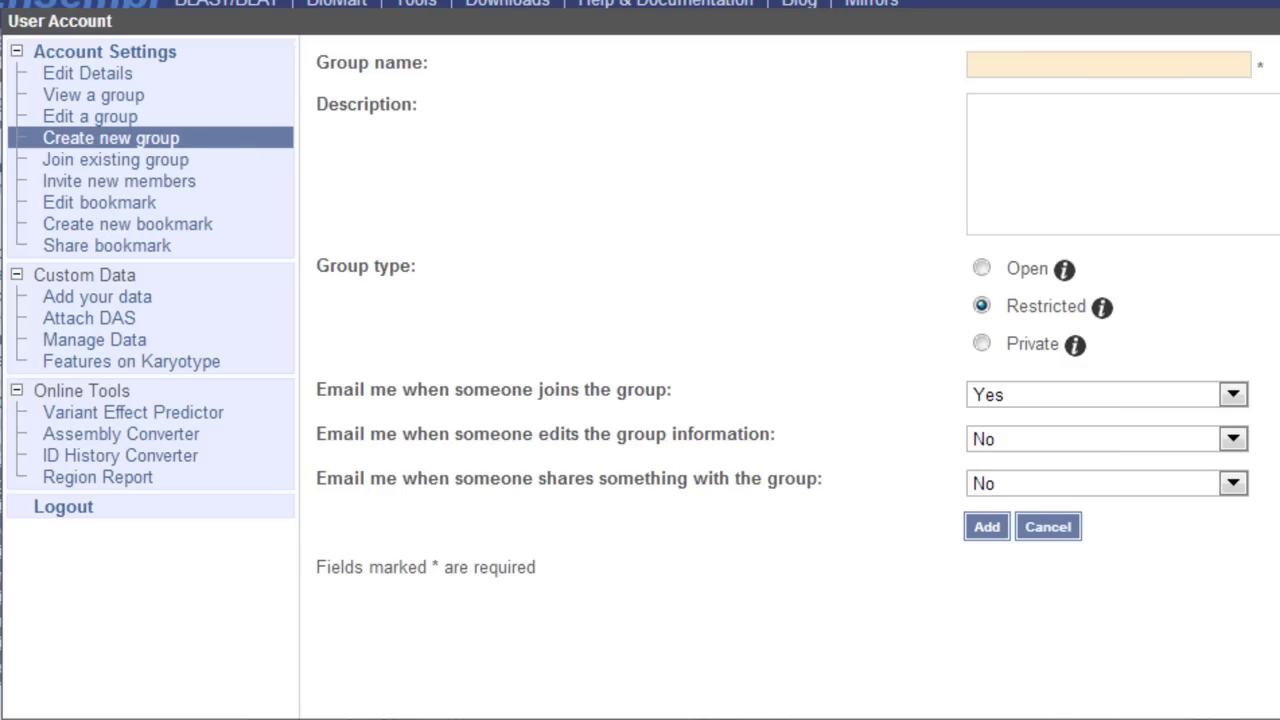